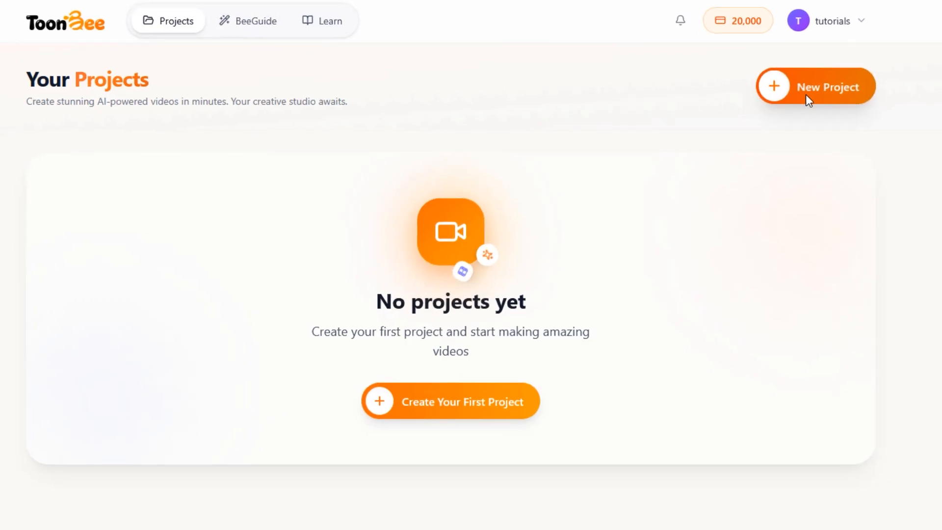
- Create a new project in the BeeGuide AI-powered creation mode
click(815, 88)
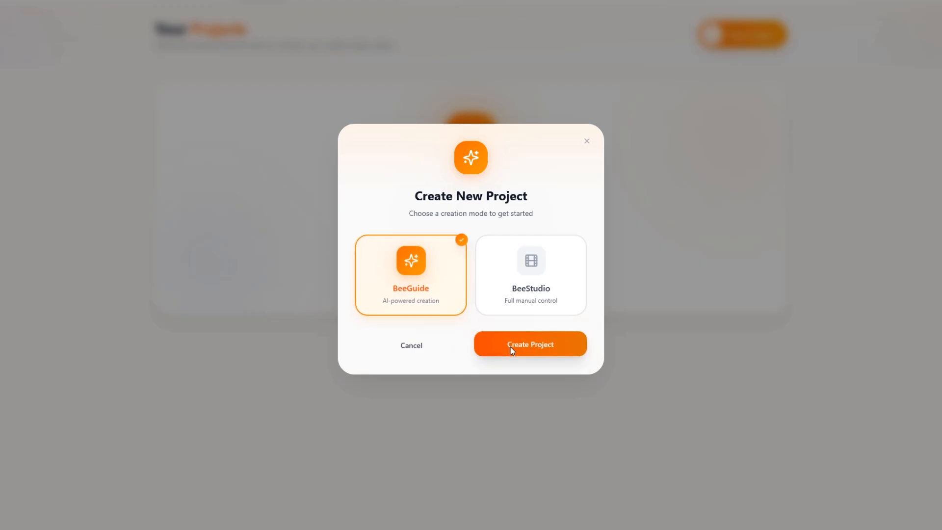
click(511, 347)
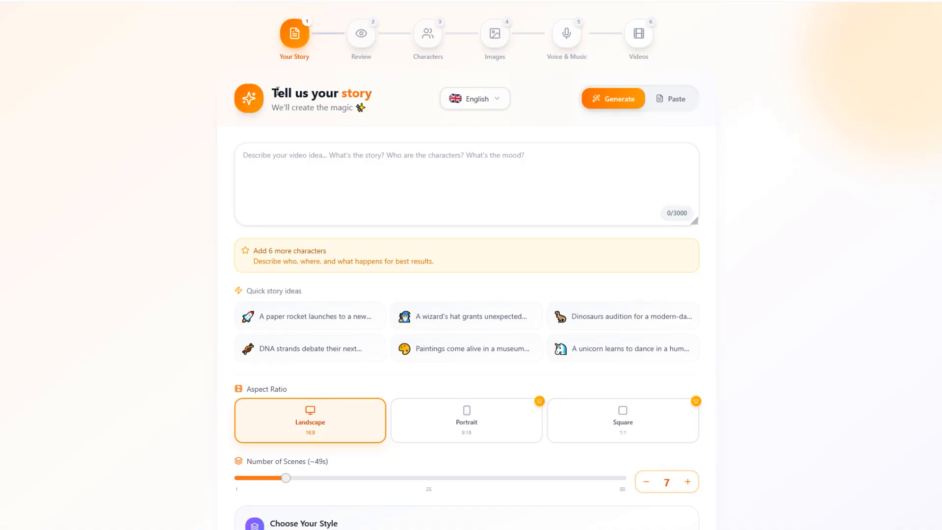
- Look through the available story languages and the note on script, voiceover and prompt language, keeping English
drag(277, 91, 389, 98)
click(395, 100)
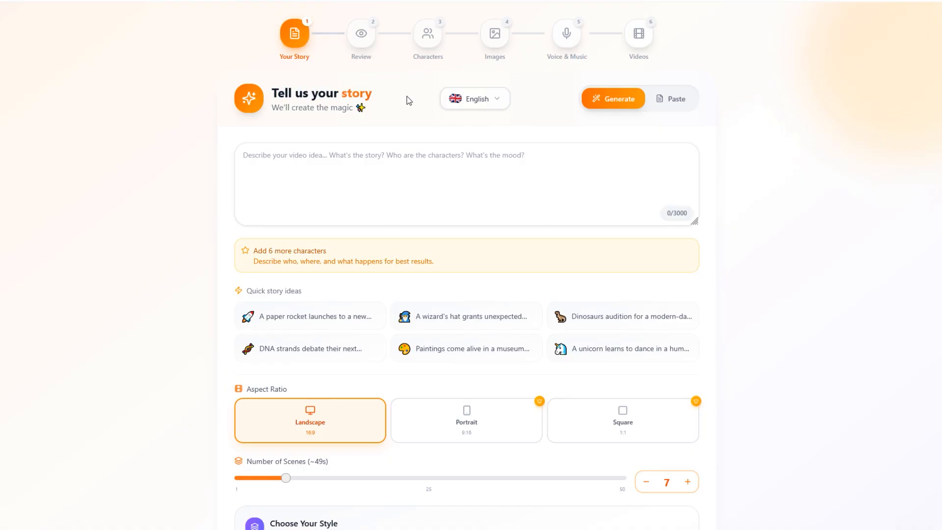
click(485, 102)
drag(583, 160, 595, 274)
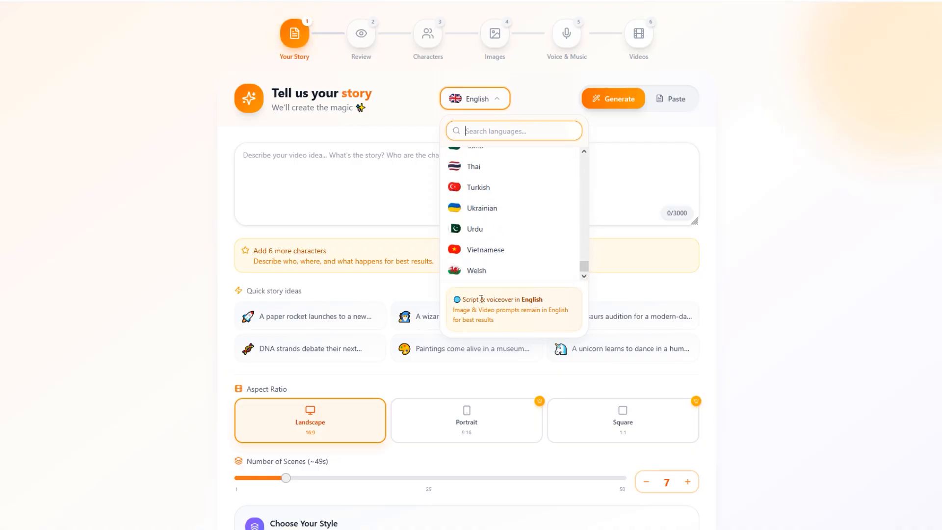
drag(461, 299, 542, 326)
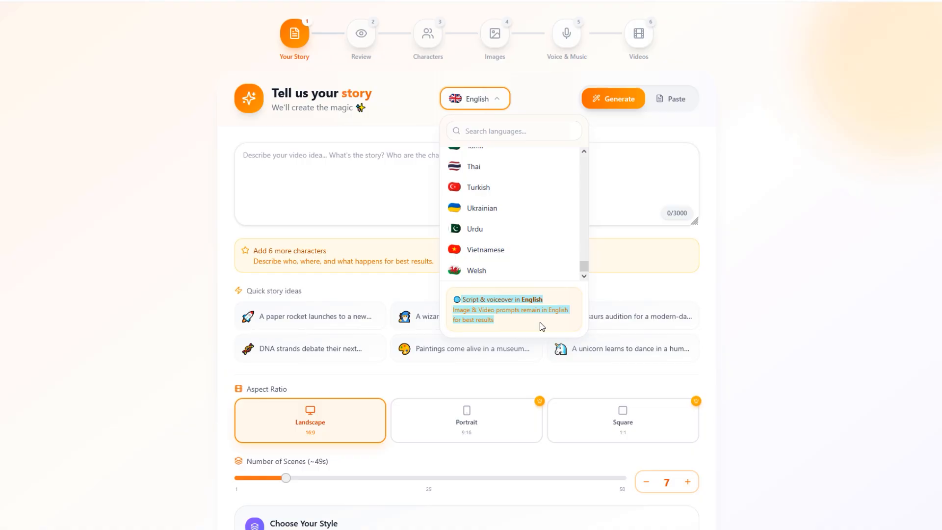
click(539, 314)
click(610, 231)
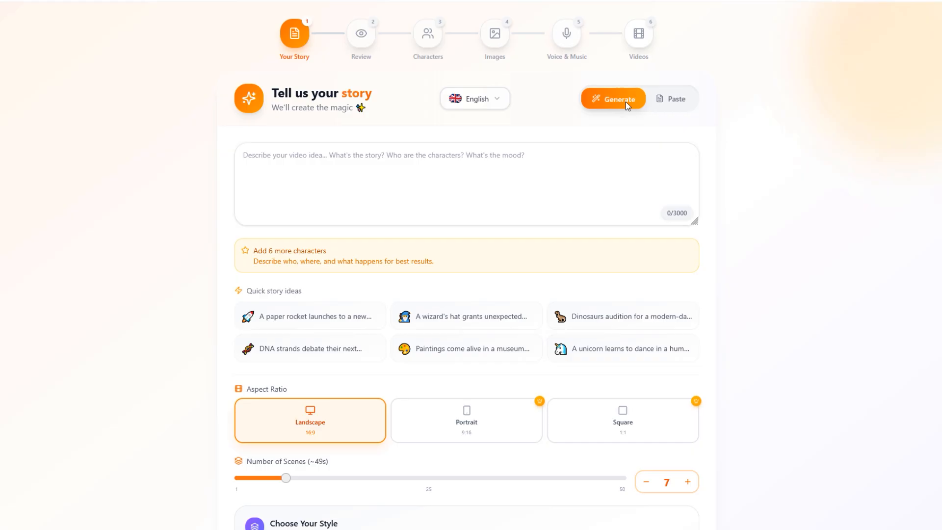
- Describe the video idea in Generate mode as "a primary school teacher trying to teach a group of kids regarding push and pull forces in physics."
click(667, 101)
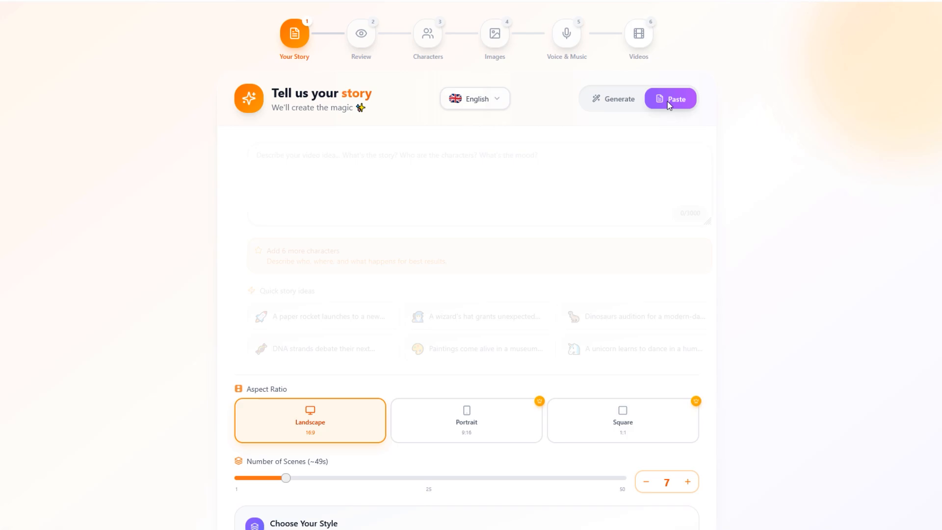
click(633, 104)
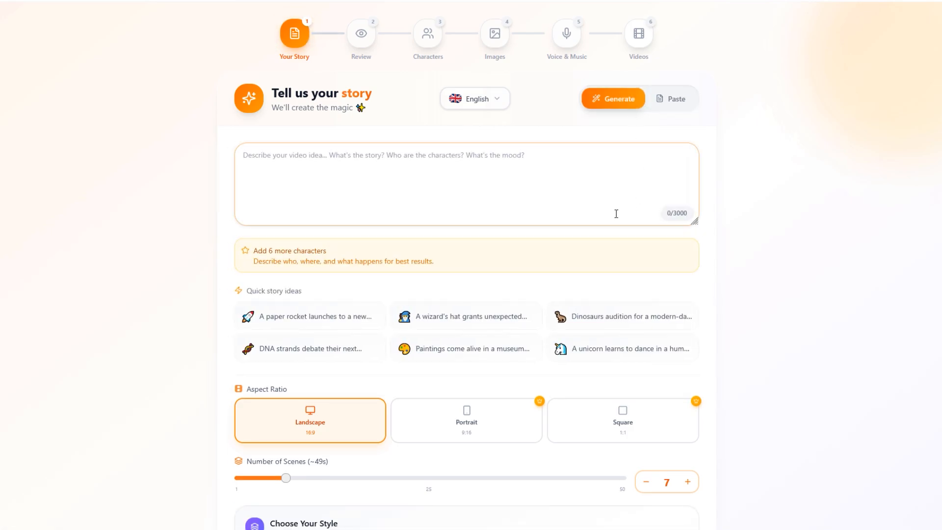
click(595, 224)
text(a p)
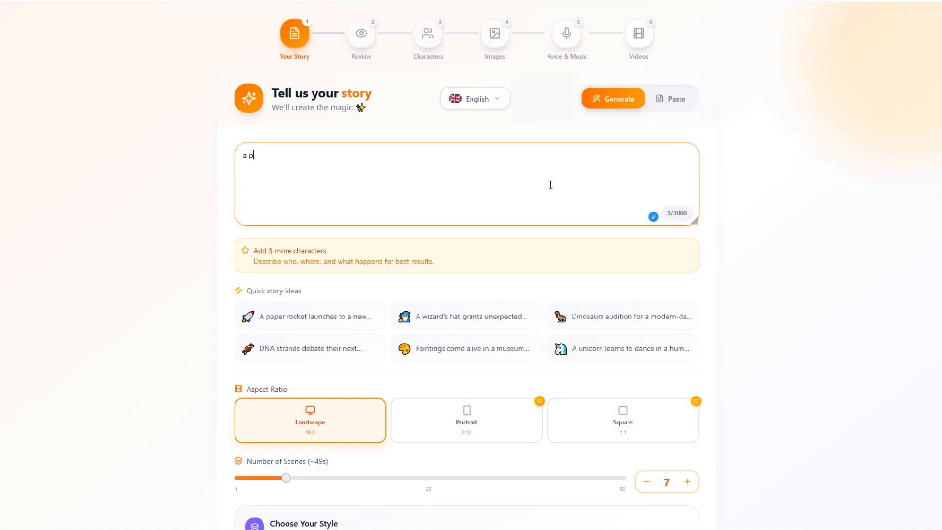
text(rimary schoo)
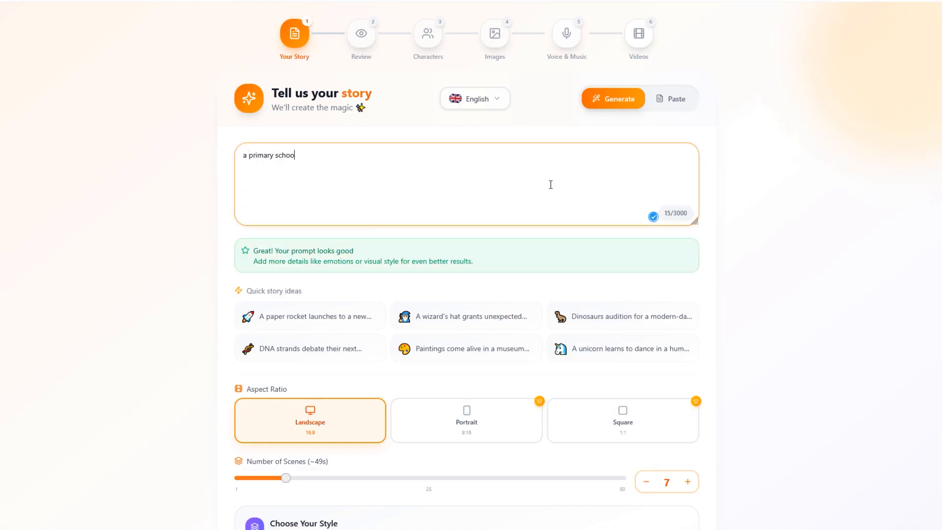
text(l teacher trying to teach a group of kids regarding push and pull forces in physics.)
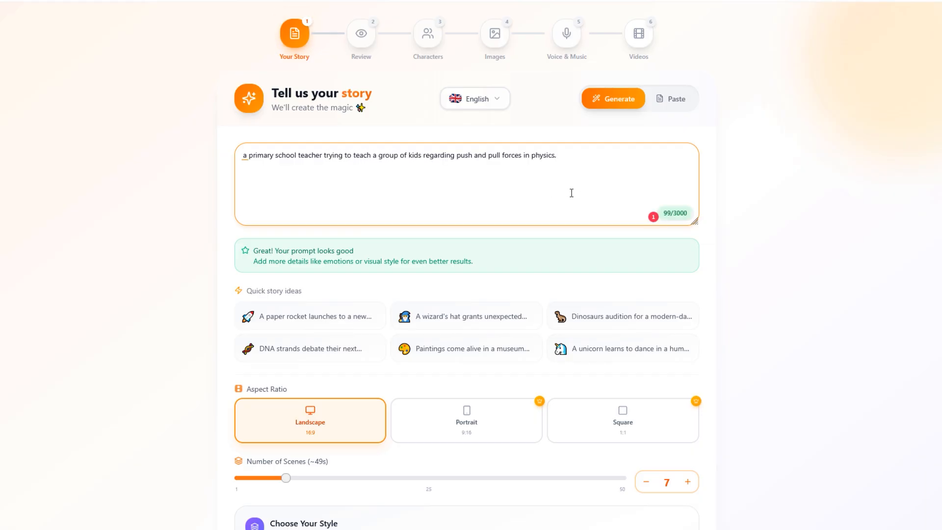
click(443, 266)
- Choose the Landscape 16:9 aspect ratio and set the number of scenes to 5
scroll(443, 266, down, 2)
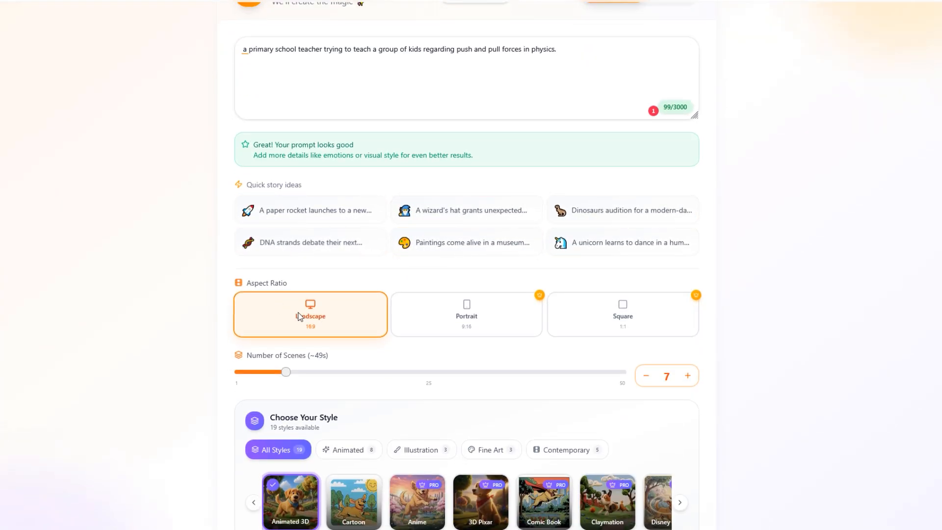
click(432, 317)
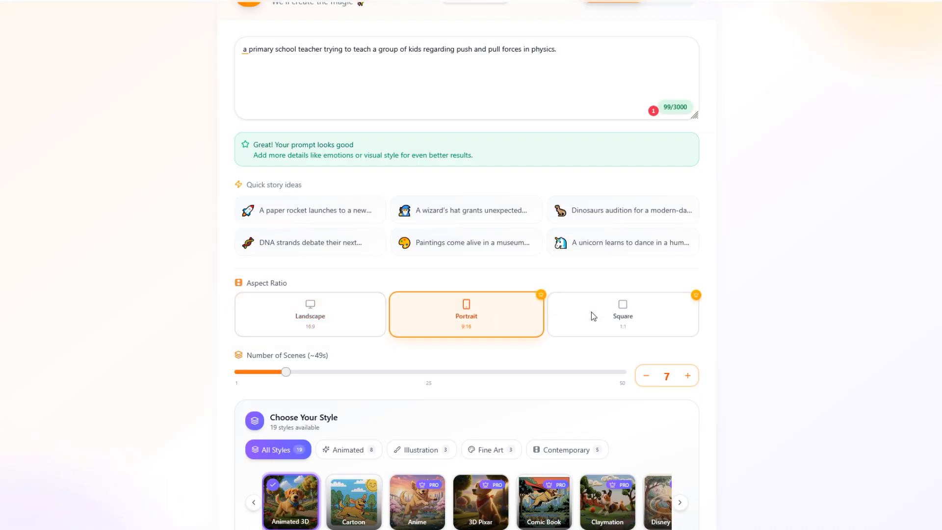
click(589, 323)
click(351, 324)
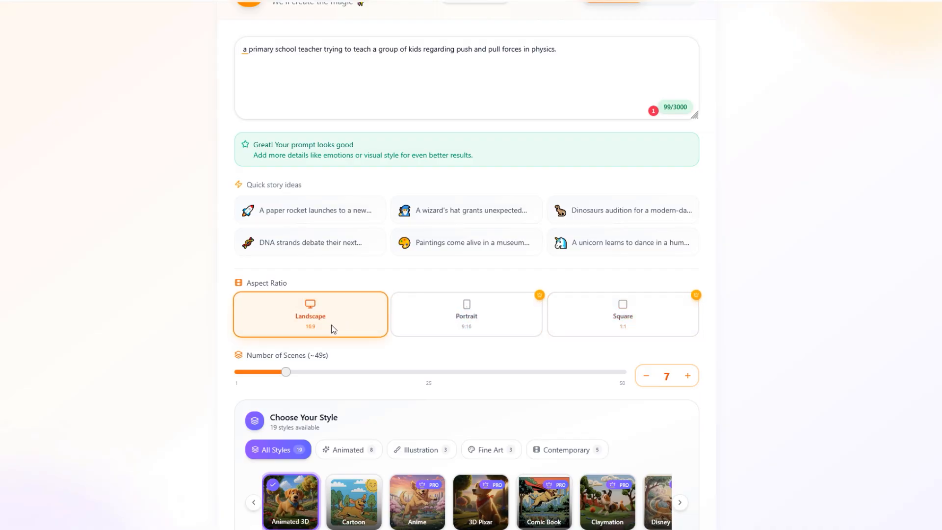
scroll(248, 335, down, 3)
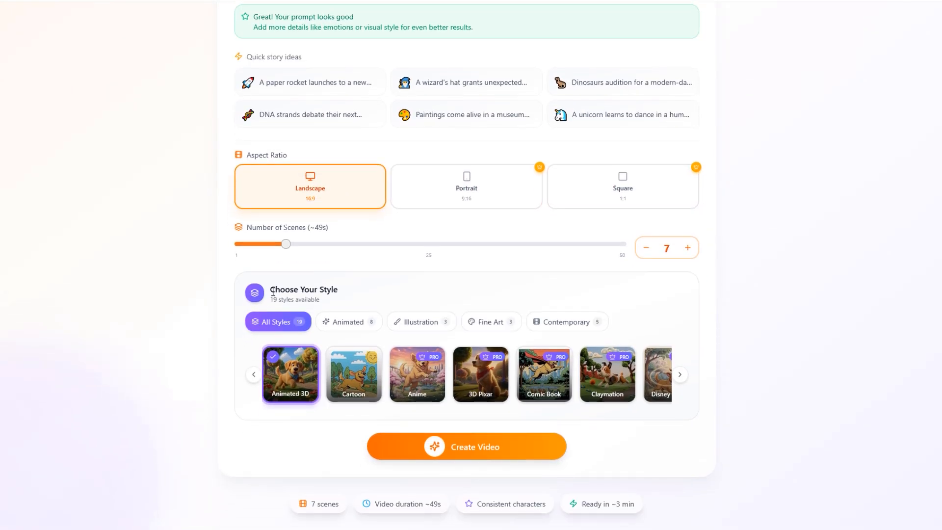
mouse_move(285, 250)
mouse_down()
mouse_move(238, 253)
mouse_move(633, 265)
mouse_move(274, 257)
mouse_up()
right_click(275, 256)
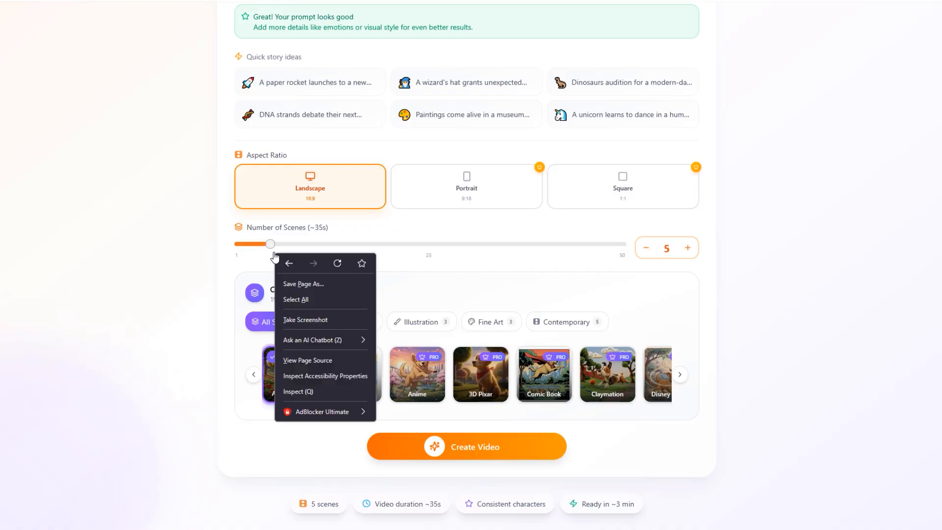
click(225, 249)
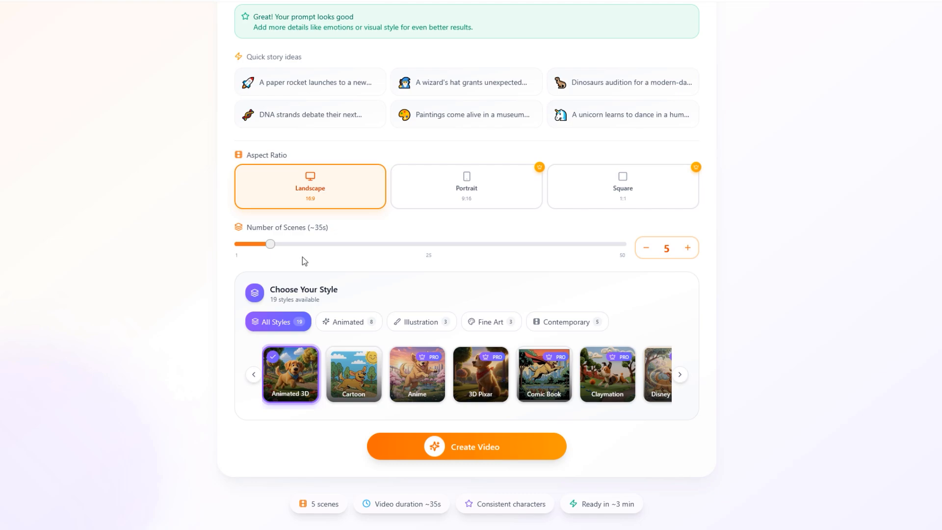
- Browse the Animated, Illustration, Fine Art and Contemporary style categories, and return to the full style list
click(338, 323)
click(420, 323)
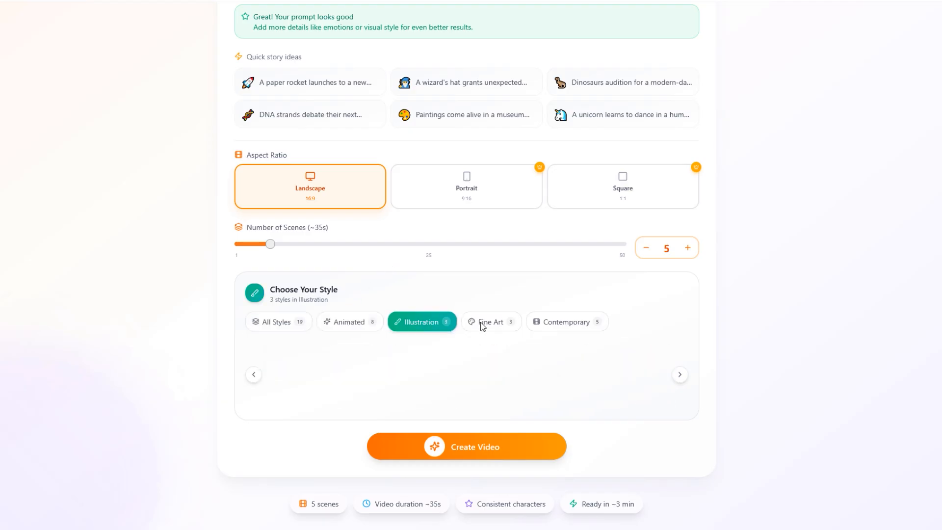
click(488, 322)
click(564, 321)
click(307, 325)
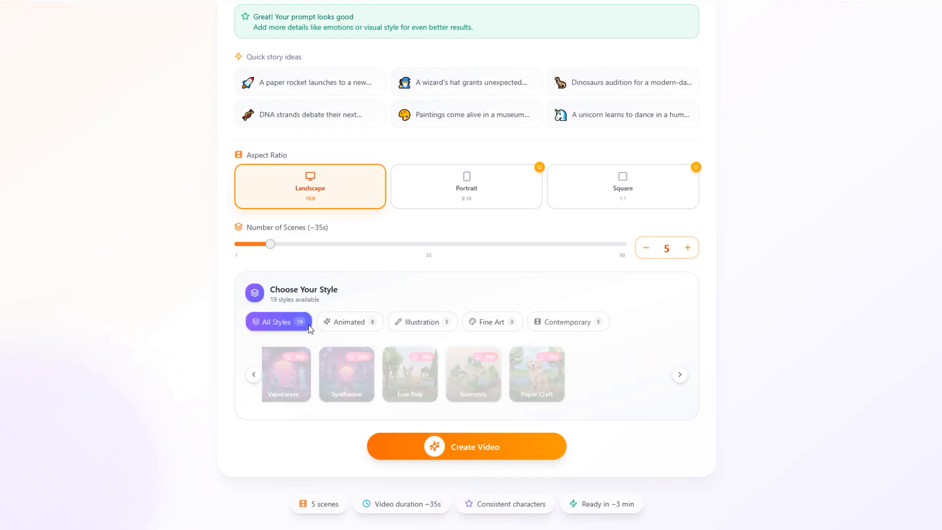
- Go through the full style list, previewing styles such as Cartoon, Anime, 3D Pixar and Vaporwave without selecting any
click(357, 374)
click(615, 329)
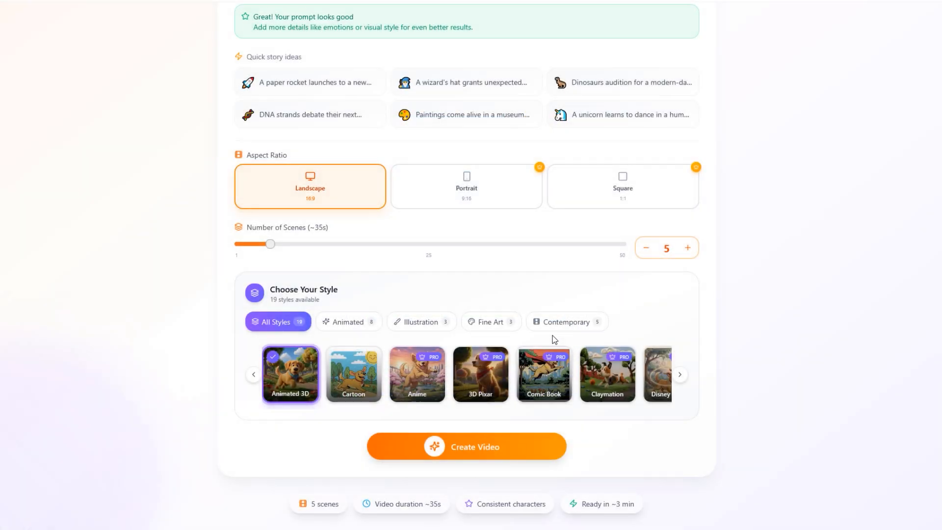
click(418, 374)
click(625, 325)
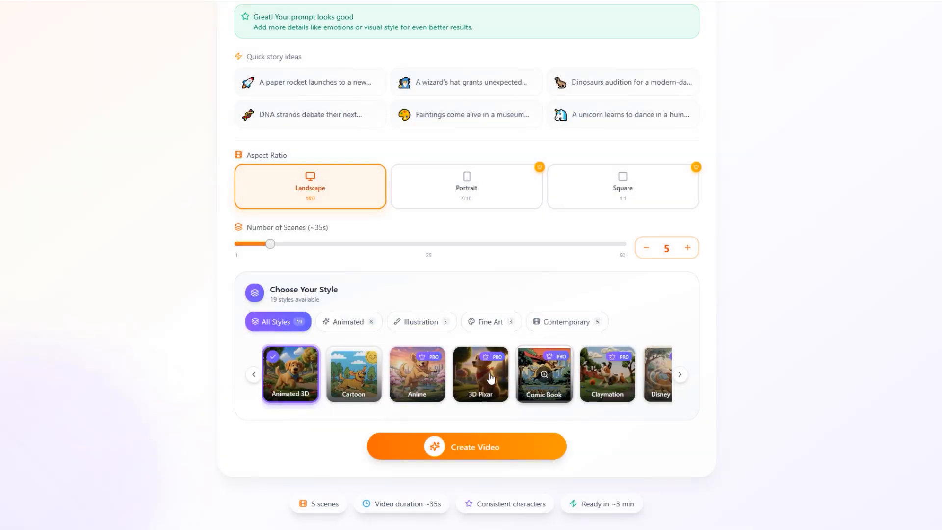
click(480, 374)
click(626, 315)
click(663, 376)
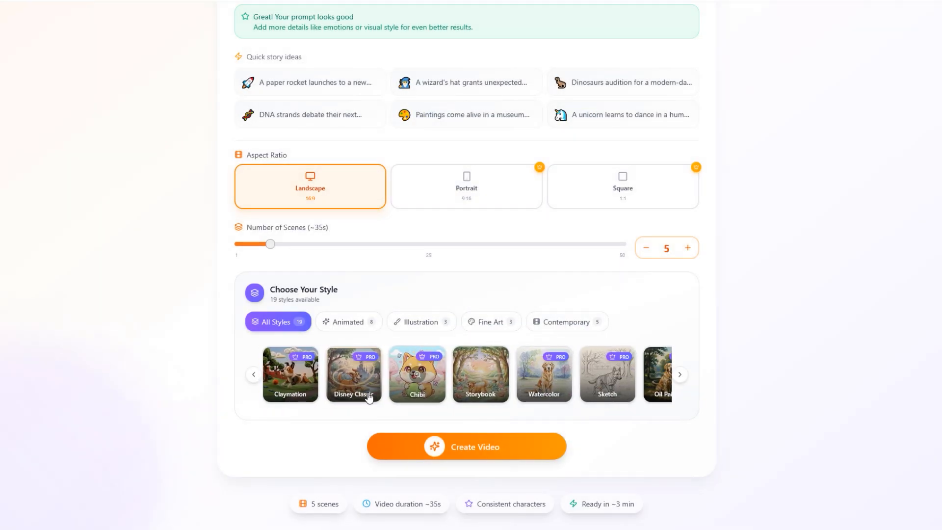
click(619, 337)
click(680, 374)
click(545, 375)
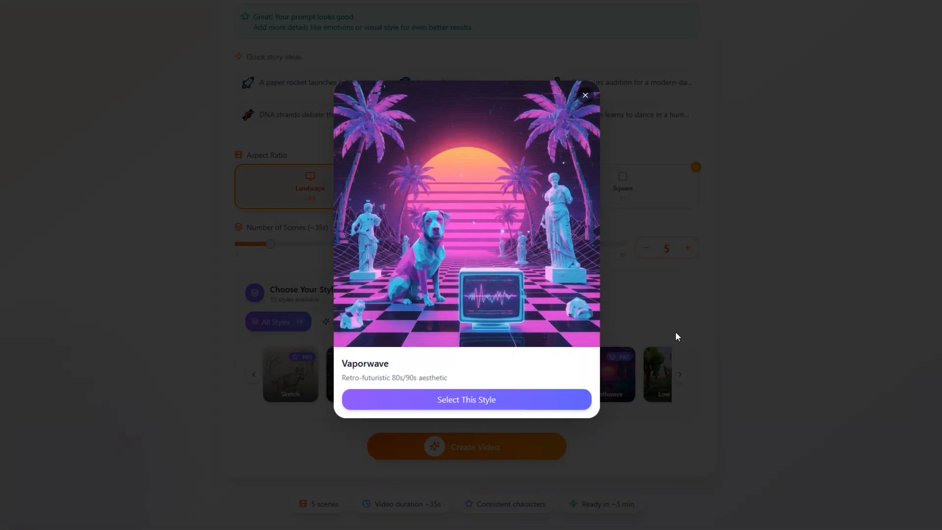
click(675, 333)
click(679, 374)
click(649, 374)
click(699, 336)
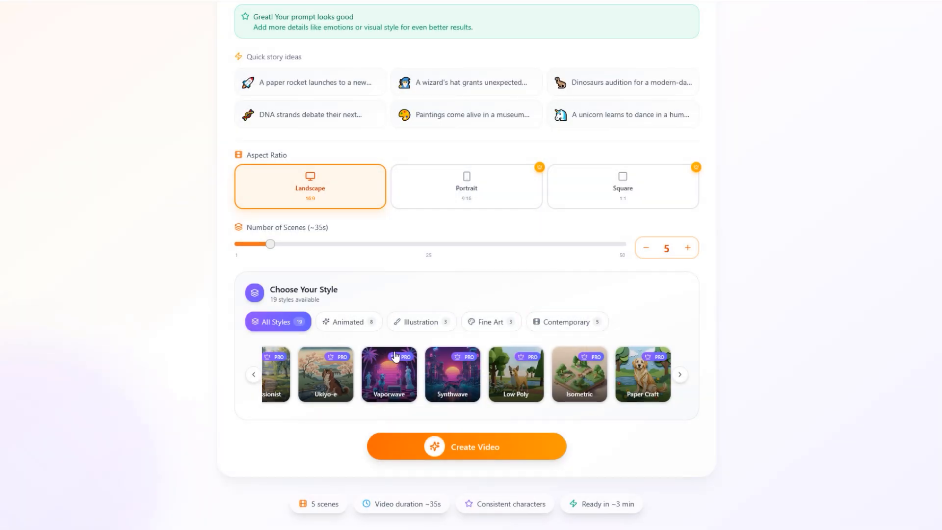
- Select 3D Pixar as the visual style of the video
click(253, 375)
click(254, 374)
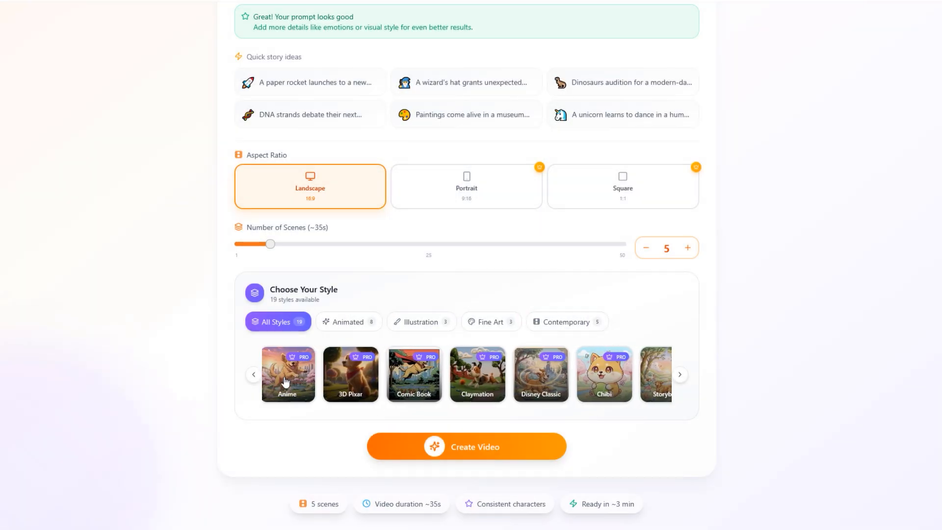
click(351, 375)
click(517, 400)
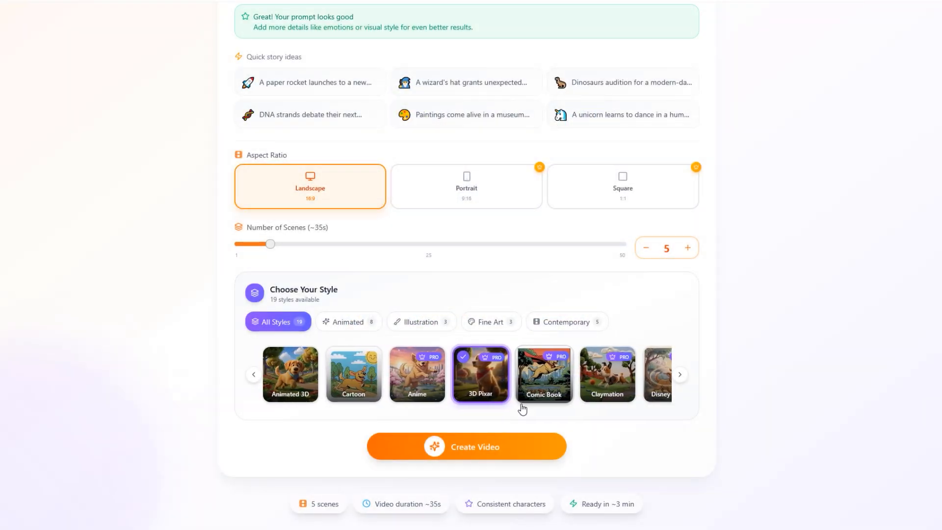
- Start creating the video with the Refine & Improve option to answer questions about the idea
drag(310, 504, 641, 502)
click(642, 502)
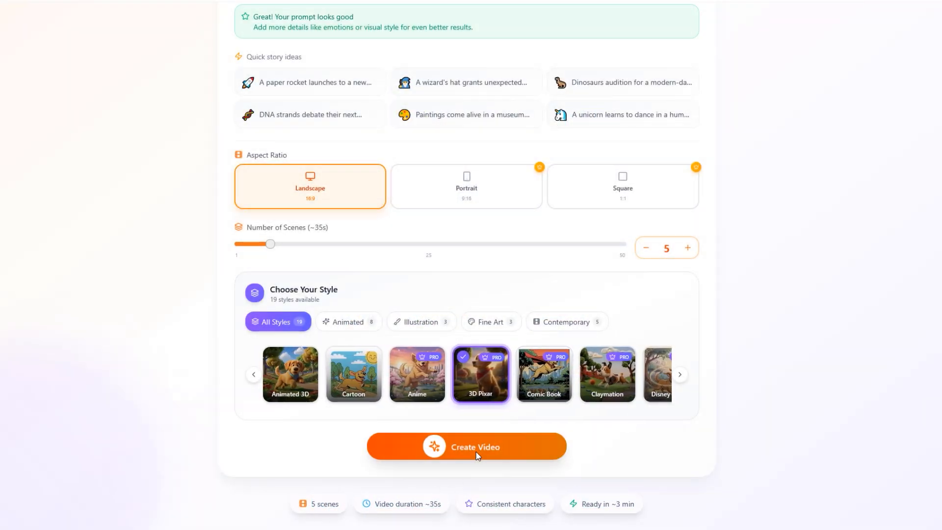
click(477, 456)
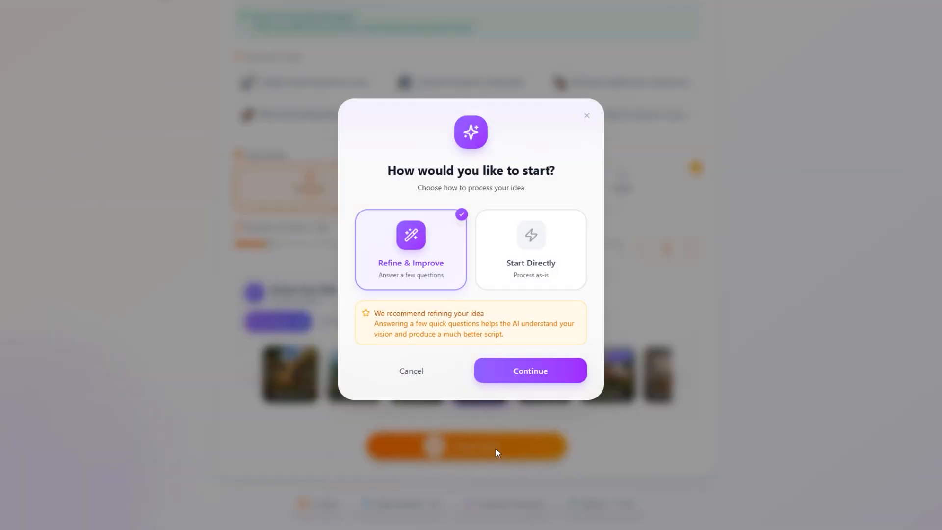
click(496, 277)
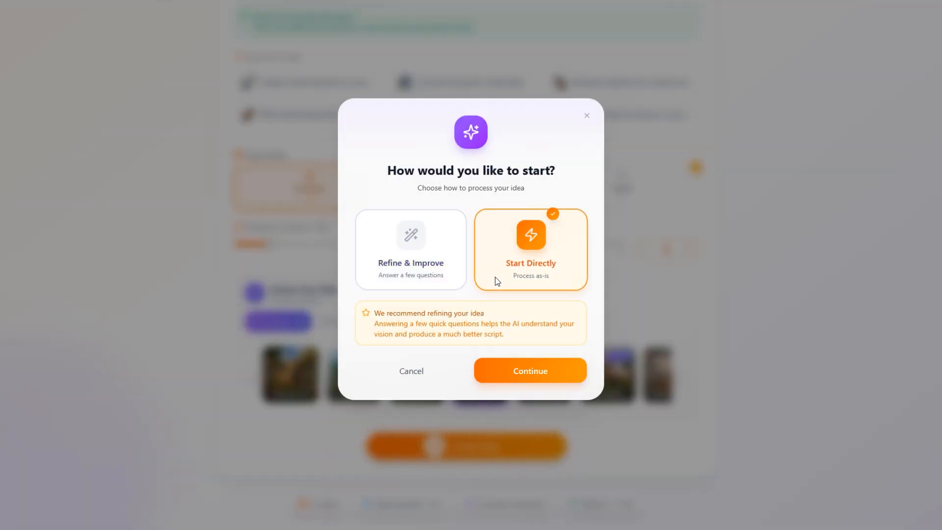
click(442, 270)
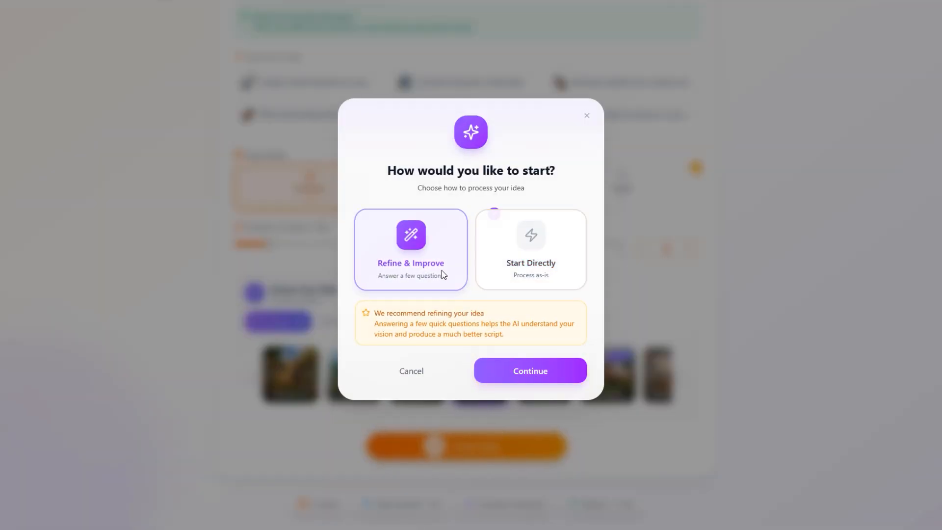
click(529, 375)
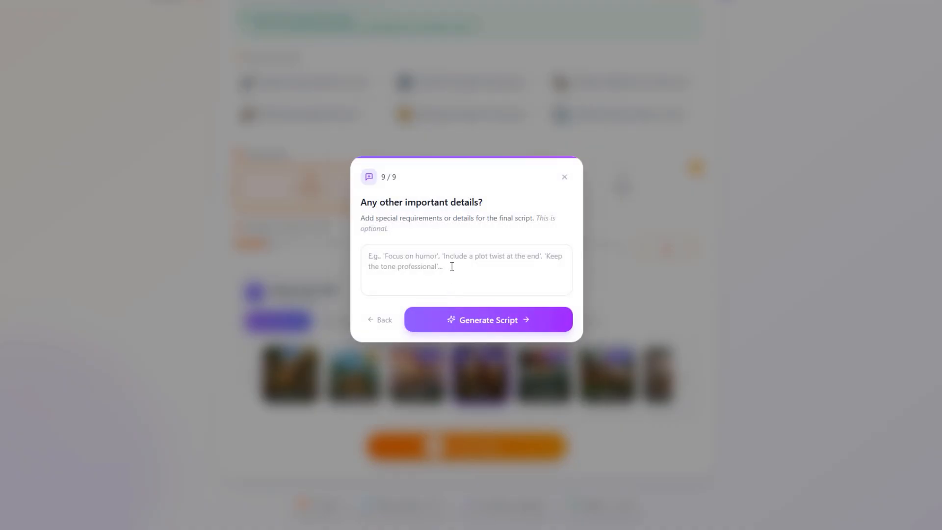
- Add "focus on humor" as the extra detail in the final refinement question and generate the script
click(452, 266)
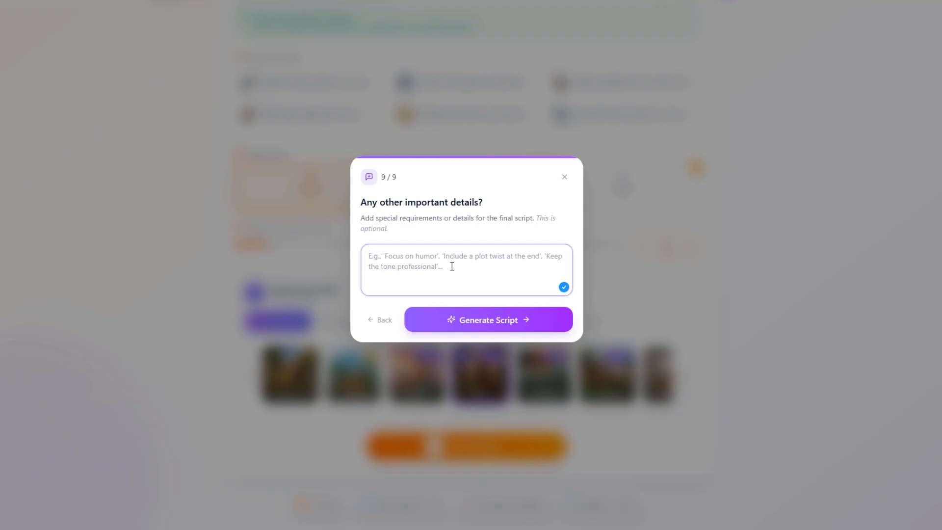
text(focus on )
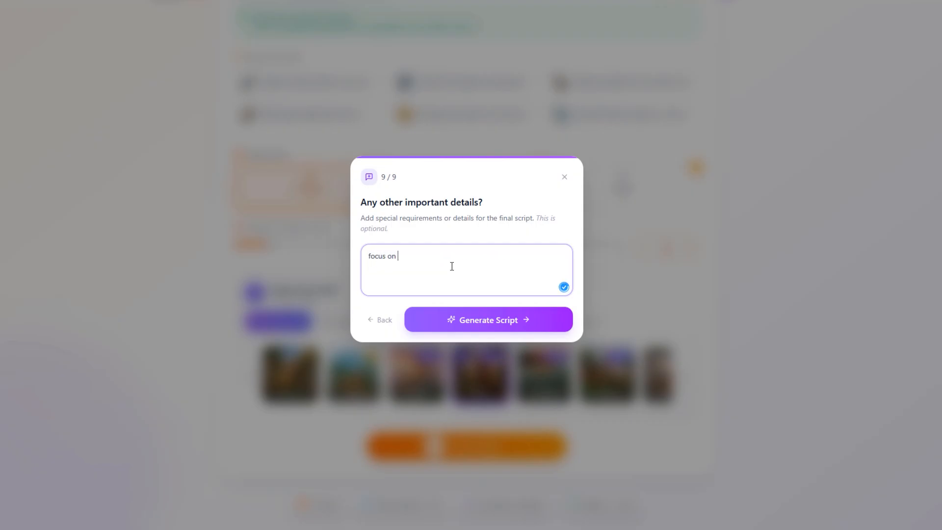
text(humor)
click(475, 319)
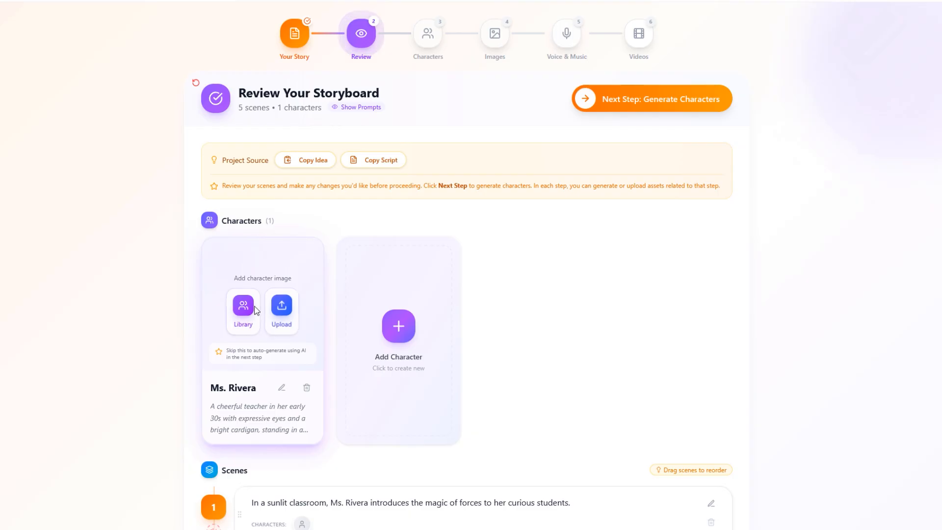
- Check the library for an existing character image and read the teacher character's AI image prompt, leaving both unchanged
click(243, 306)
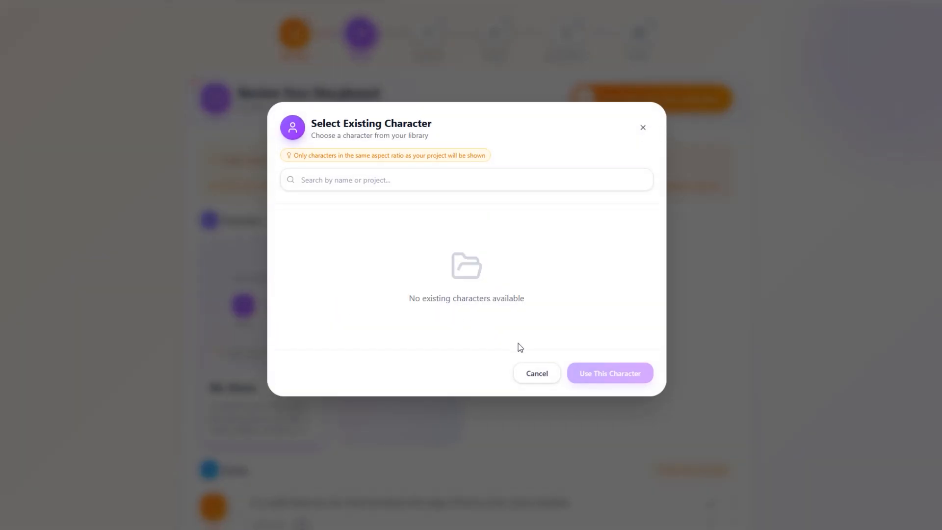
click(540, 373)
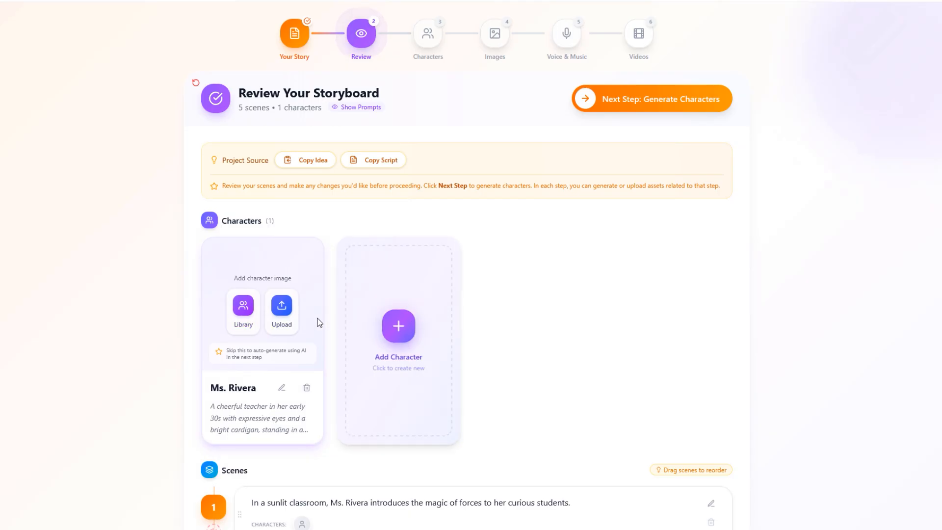
scroll(308, 342, down, 1)
click(281, 335)
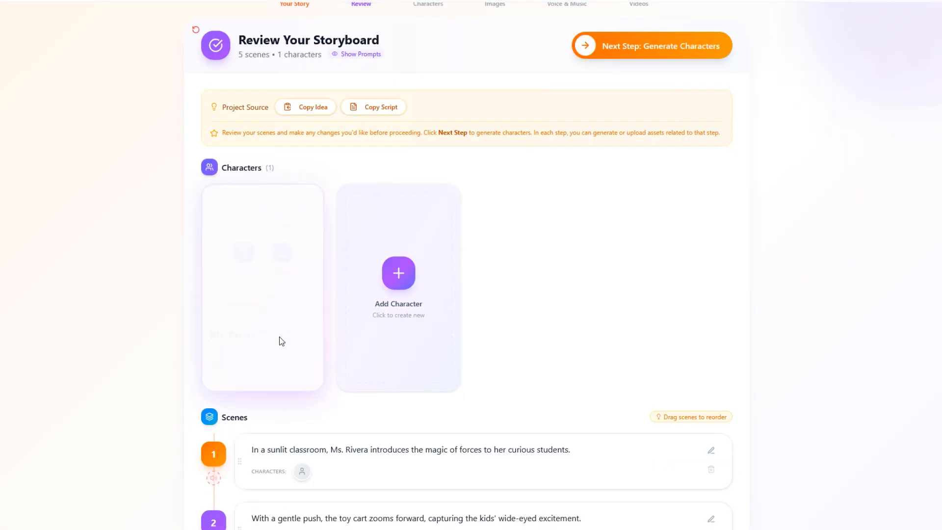
scroll(304, 289, down, 1)
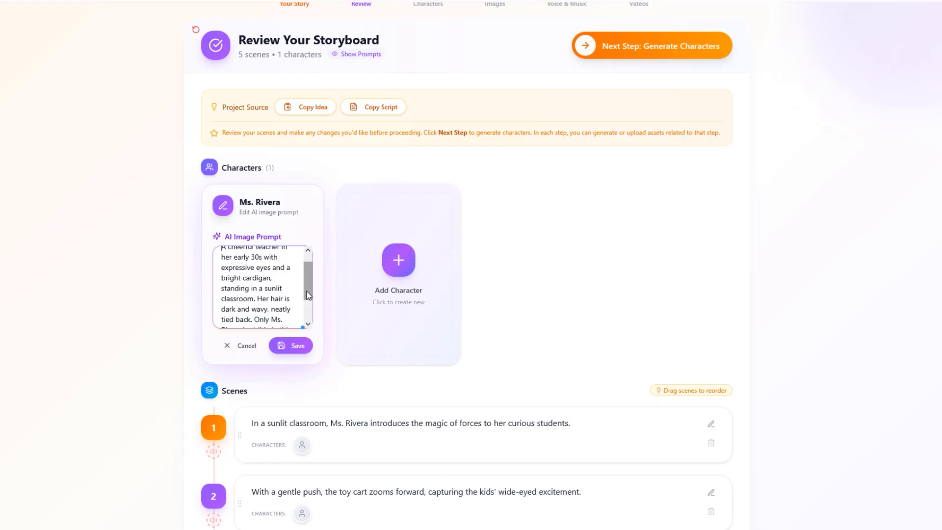
drag(310, 299, 308, 277)
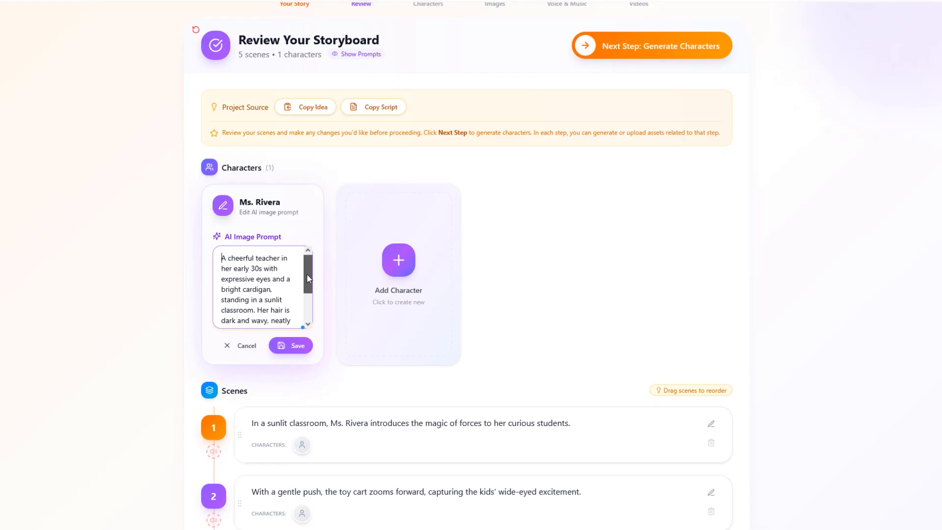
click(240, 345)
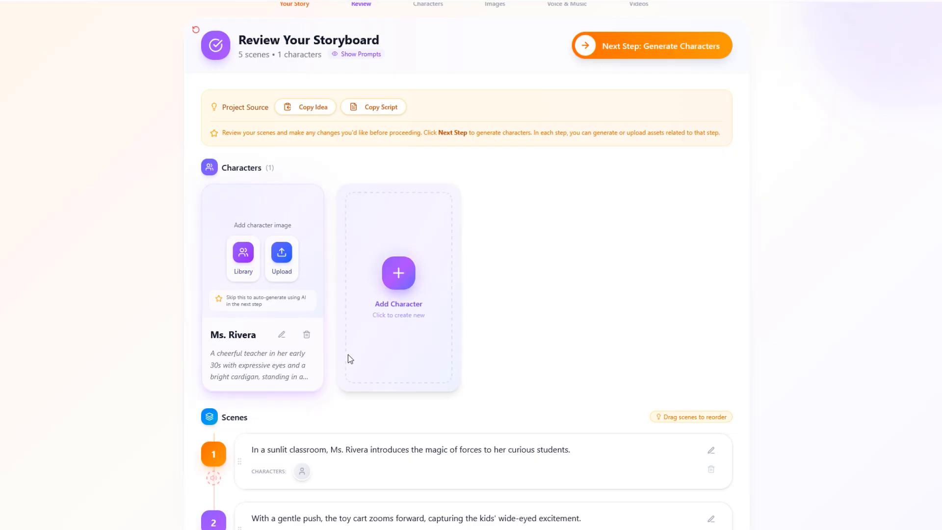
- Show the storyboard's image and video prompts and look through scene 1's editable text and prompts without changing them
scroll(349, 354, down, 3)
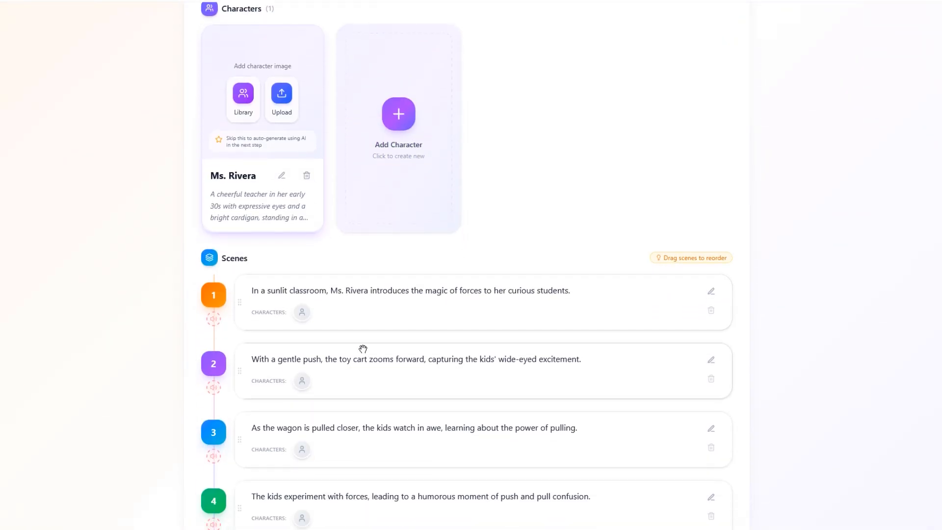
scroll(196, 333, down, 4)
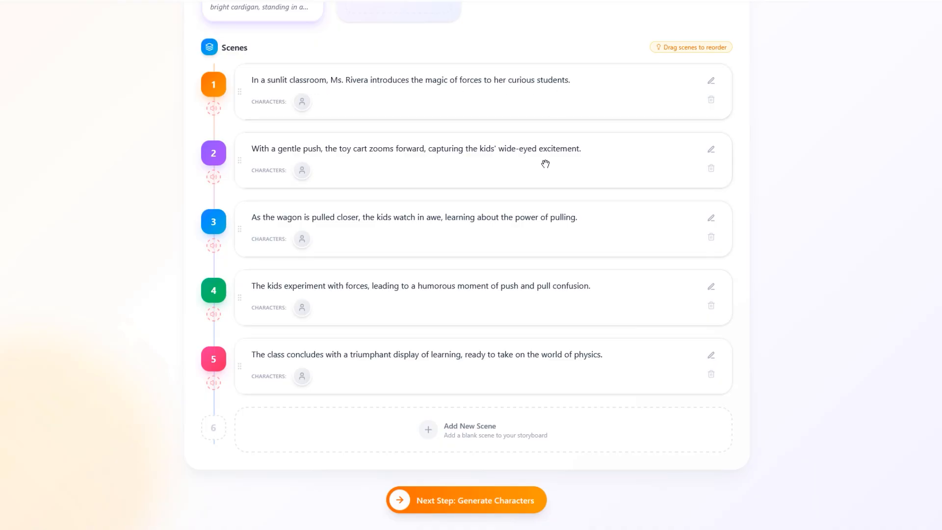
scroll(545, 164, up, 8)
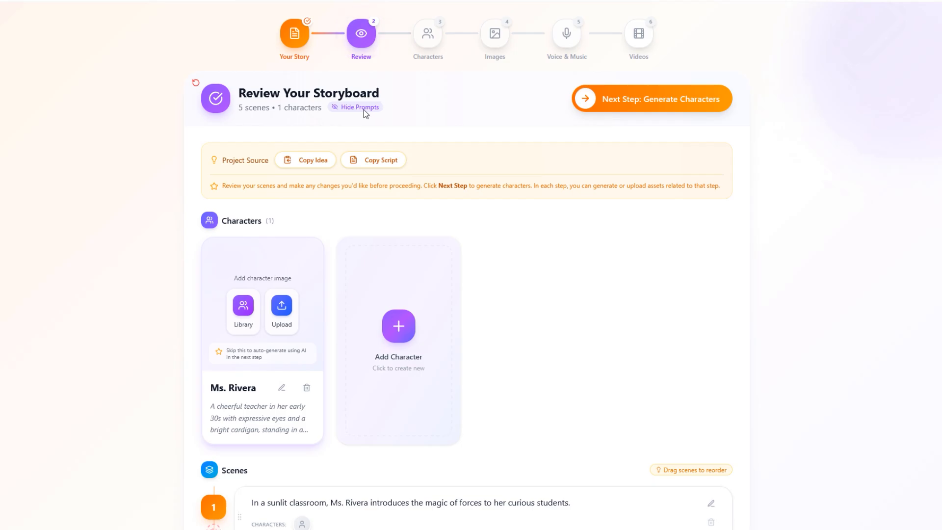
scroll(442, 147, down, 8)
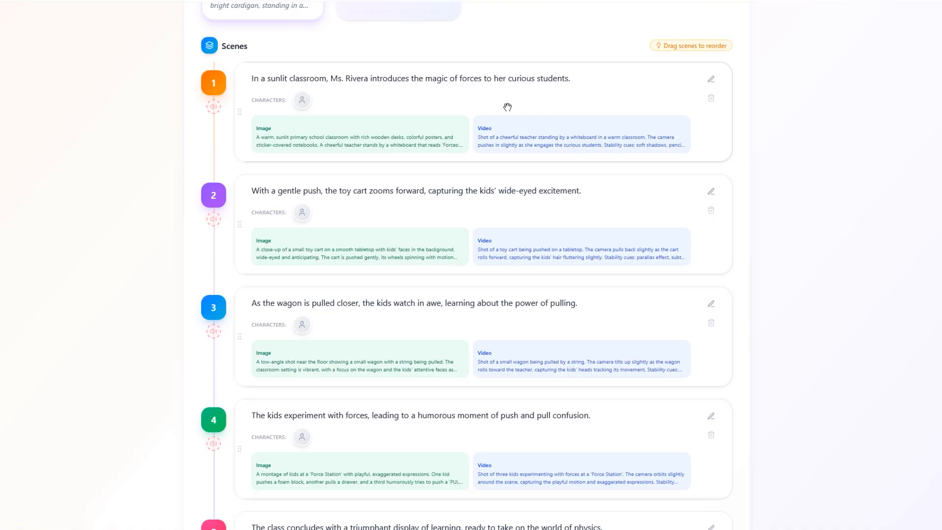
click(711, 80)
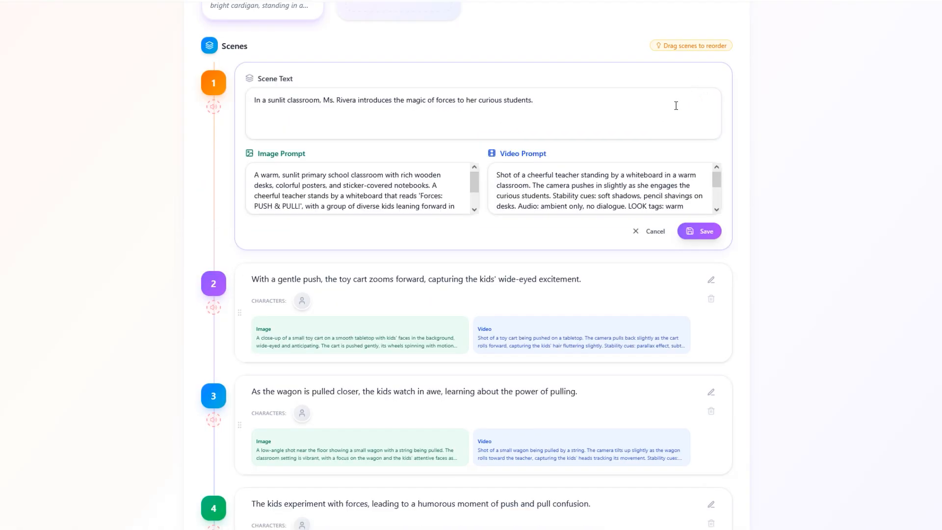
click(650, 228)
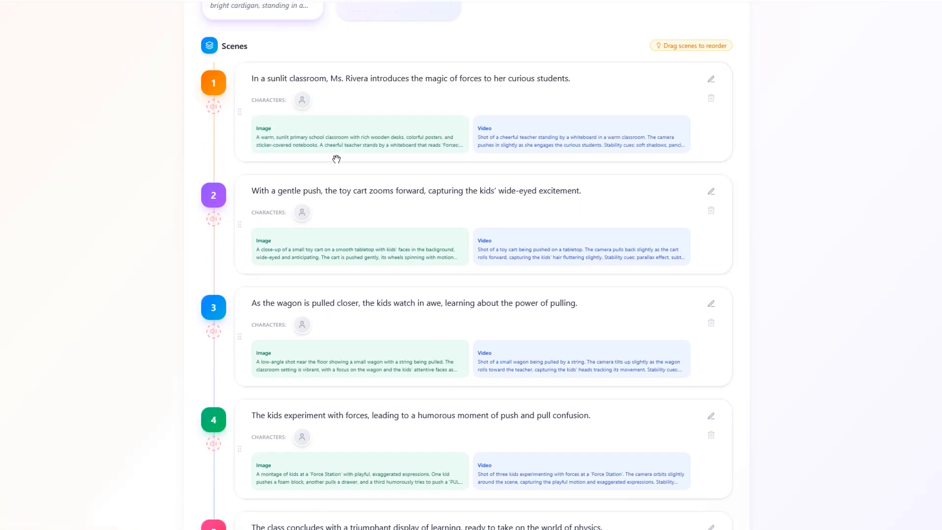
- Remove the teacher character from scene 1 and assign her to that scene again
click(304, 121)
click(305, 98)
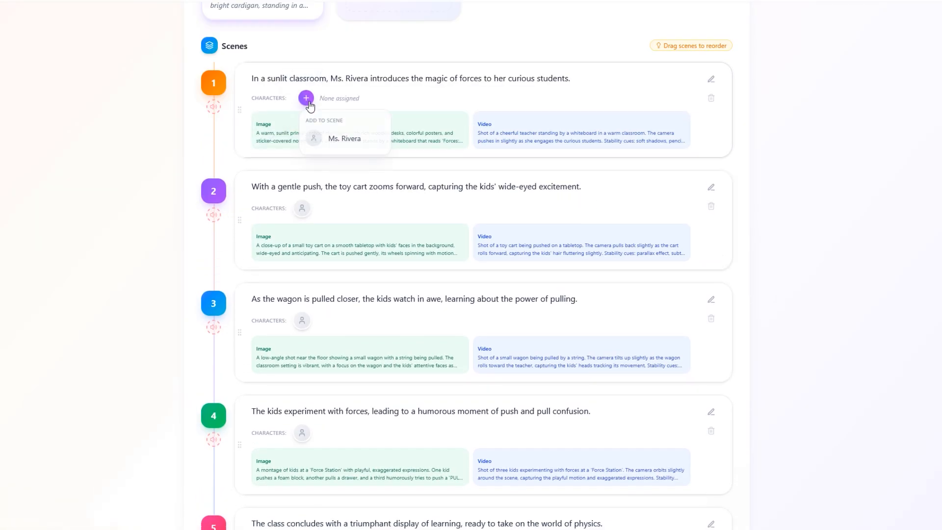
click(343, 139)
drag(451, 96, 461, 116)
- Add a blank sixth scene at the end of the storyboard and delete it again
scroll(495, 204, down, 5)
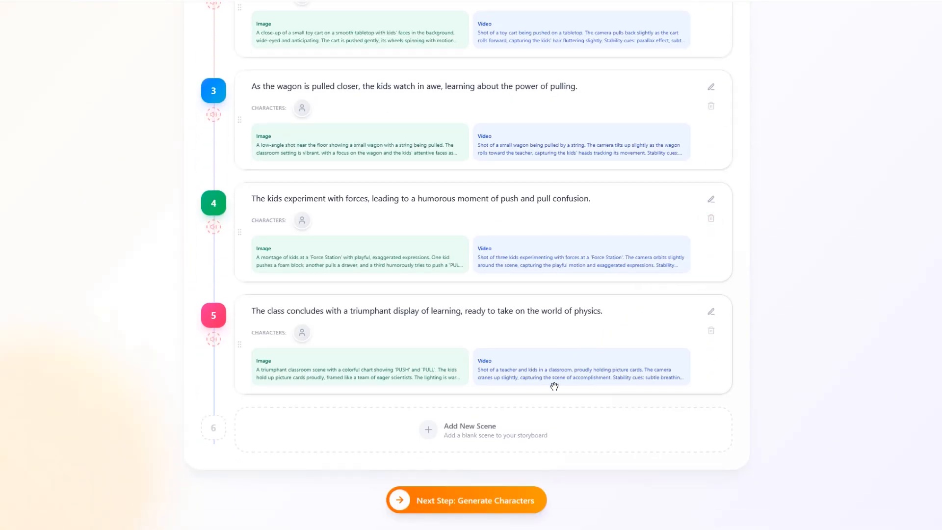
click(536, 430)
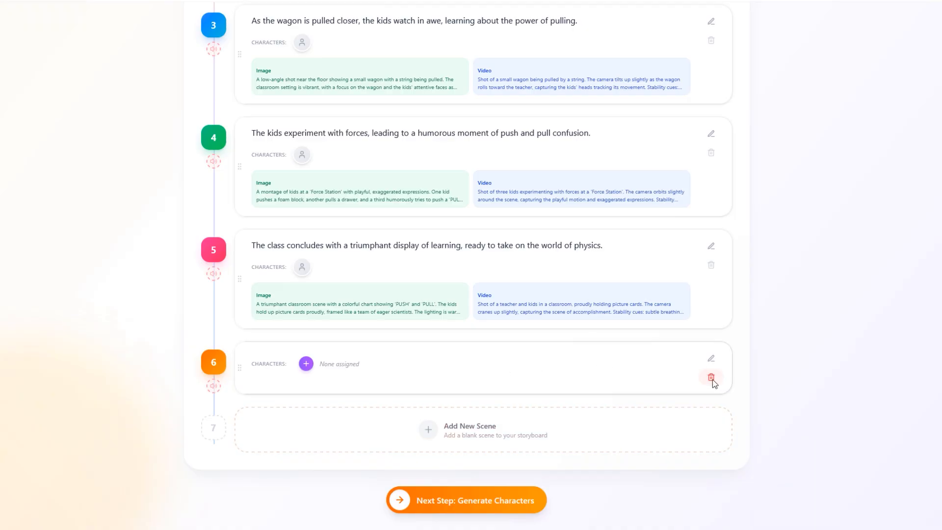
click(711, 378)
click(561, 273)
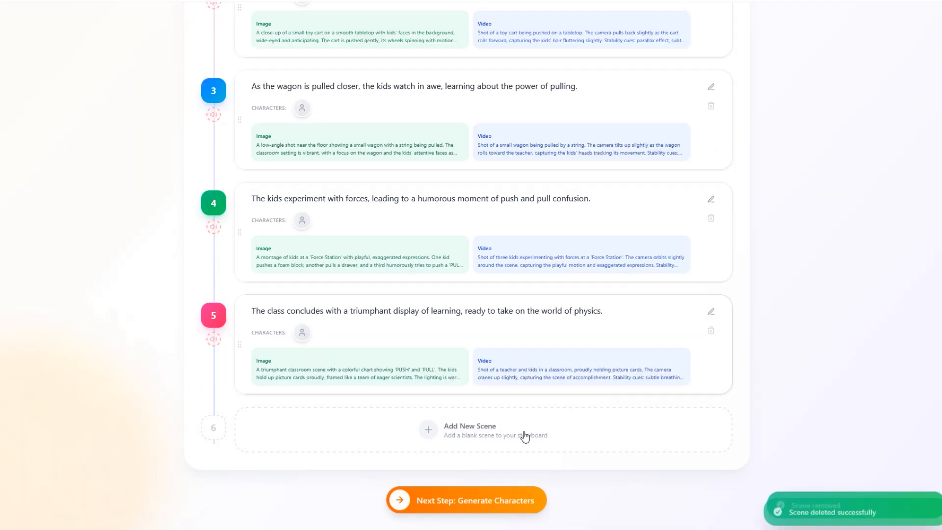
- Proceed to the character stage and generate the images for all characters
click(524, 497)
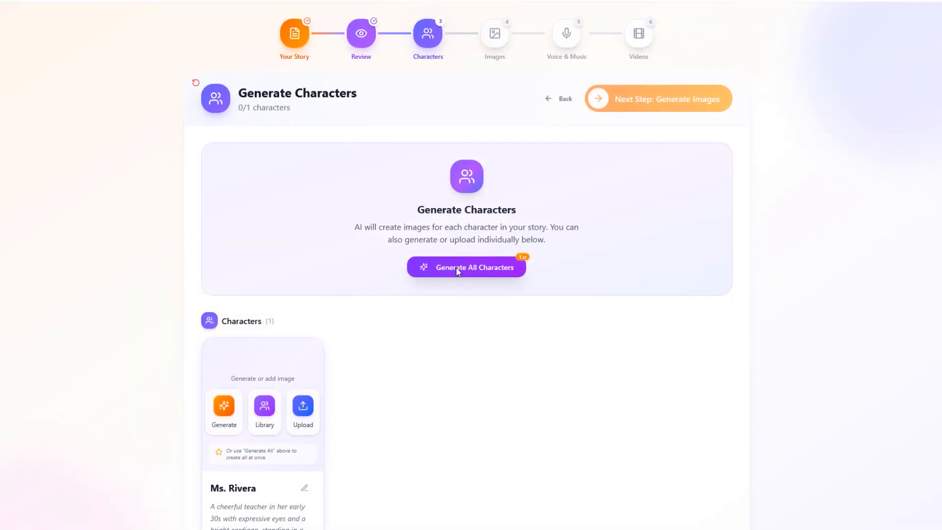
mouse_move(524, 259)
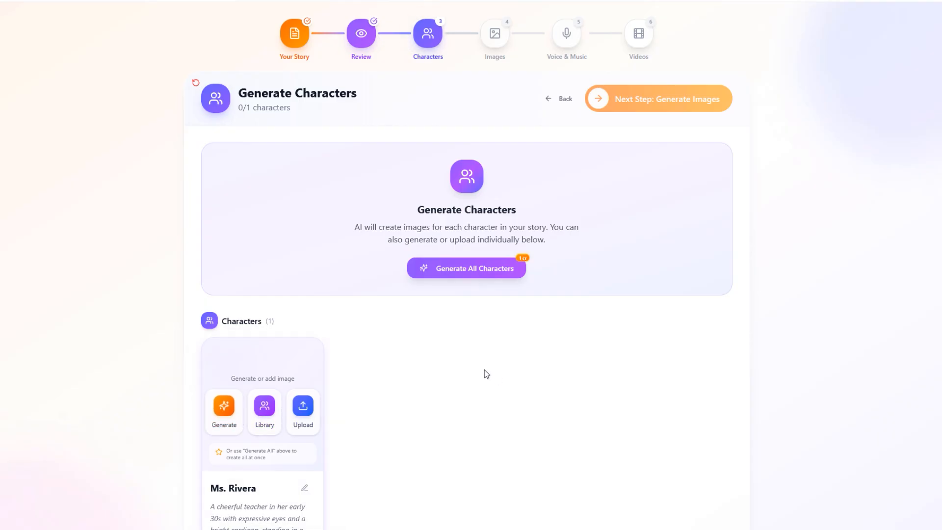
click(479, 274)
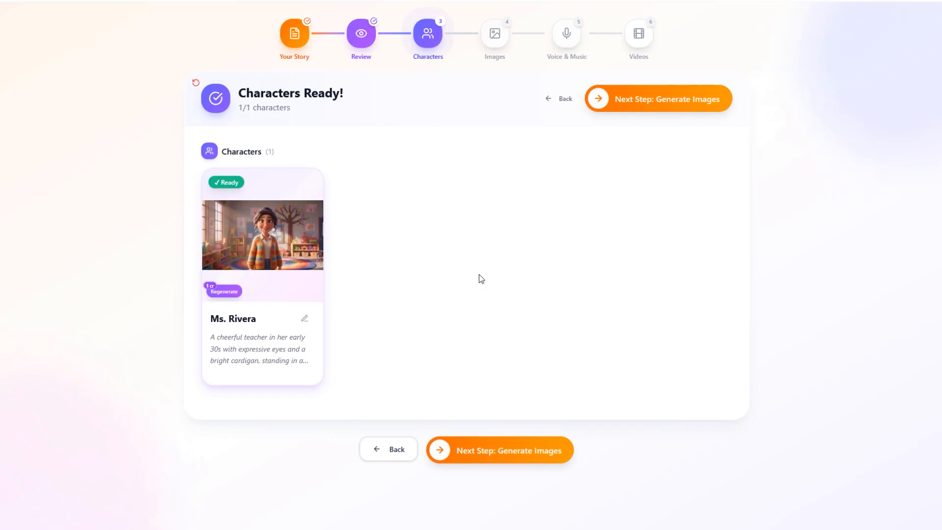
- Preview the teacher's image and regenerate it from the existing prompt, with showing characters from all projects turned off
click(263, 234)
click(855, 325)
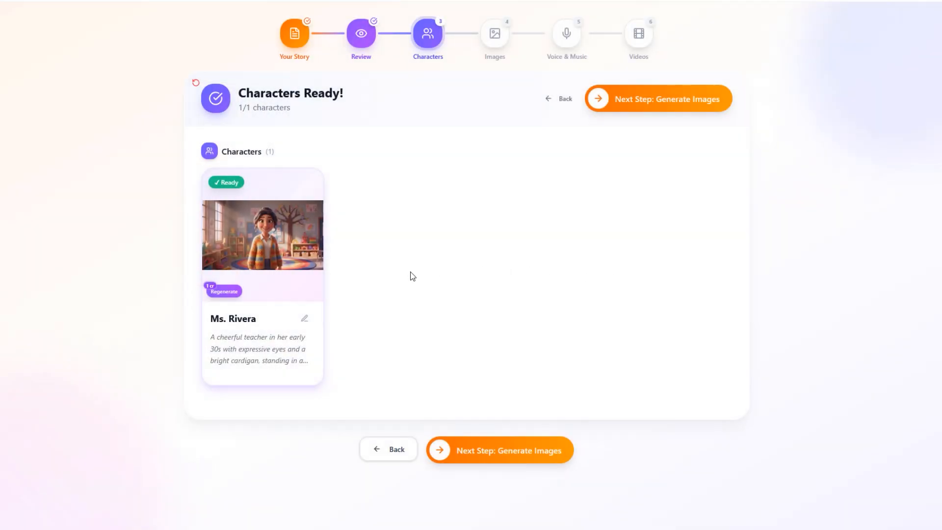
click(236, 297)
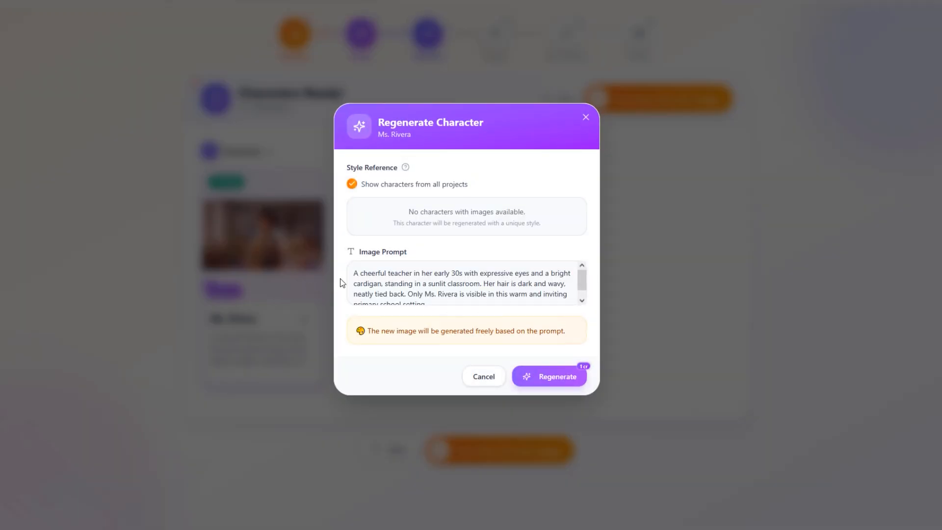
scroll(432, 273, down, 1)
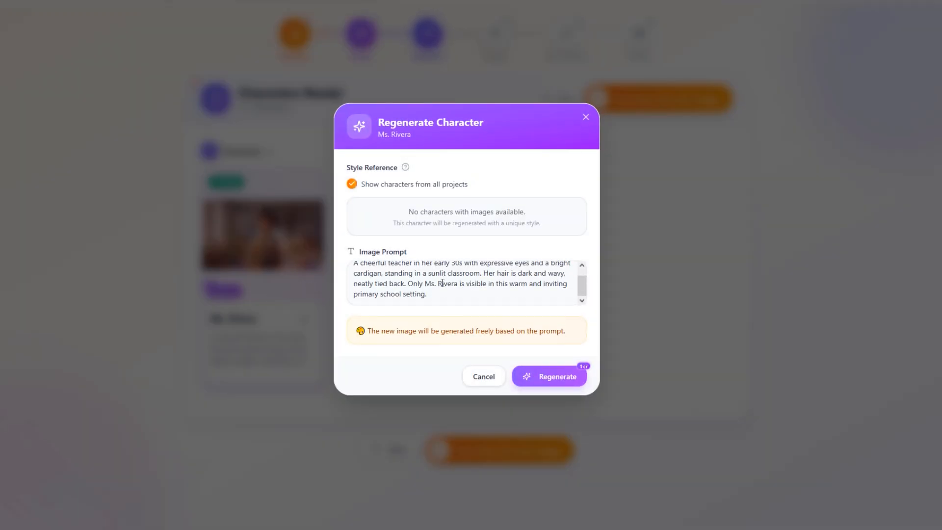
scroll(416, 275, up, 1)
click(411, 186)
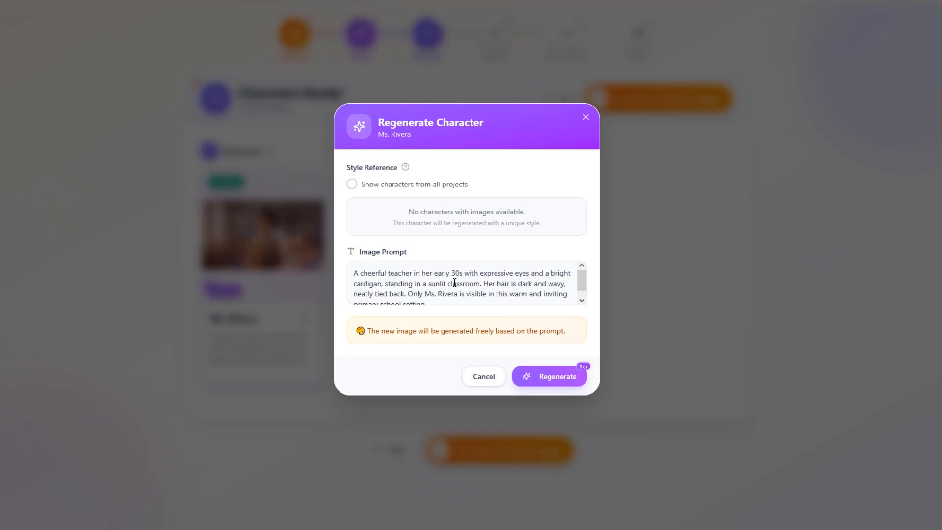
scroll(474, 295, down, 1)
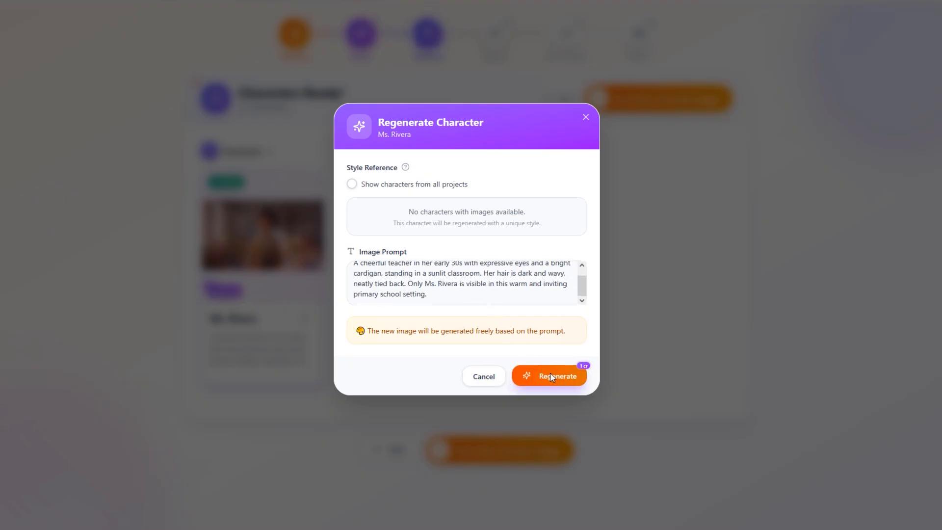
mouse_move(586, 365)
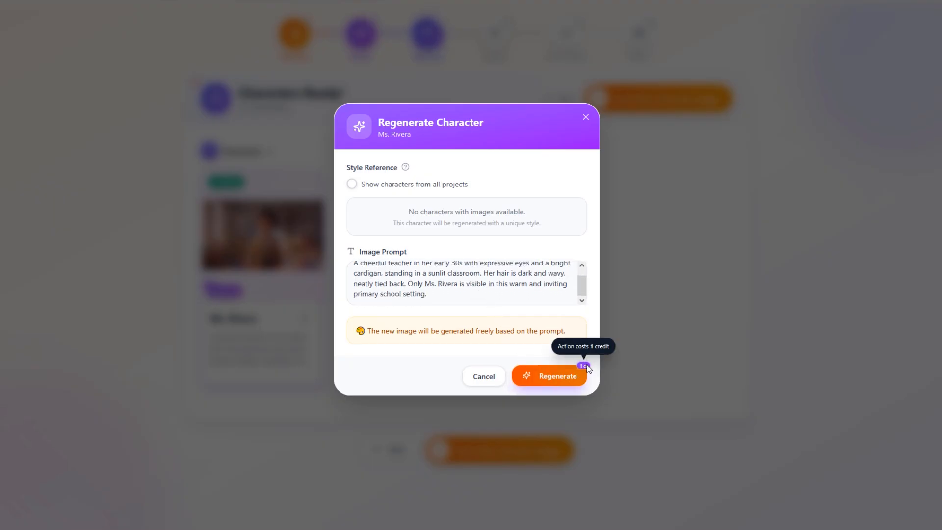
click(555, 379)
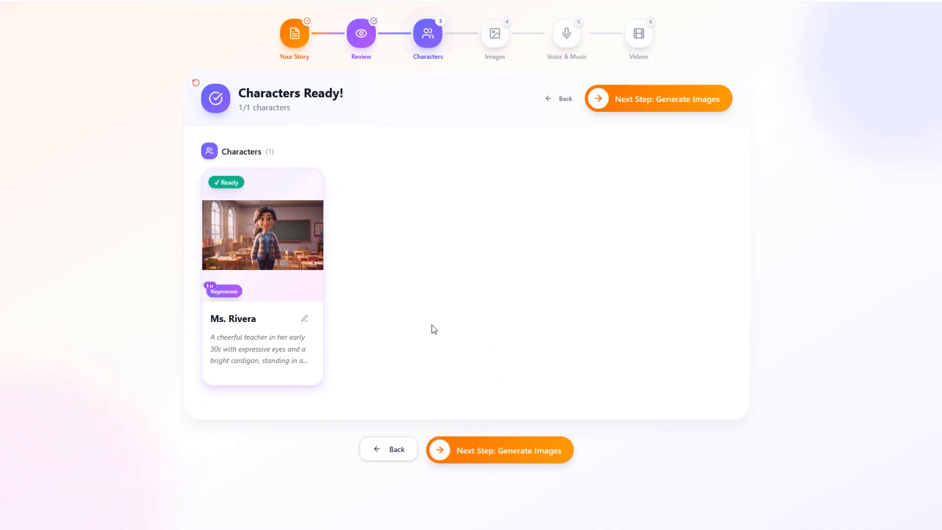
- Compare versions 1 and 2 of the teacher character's image in its image history
mouse_move(269, 247)
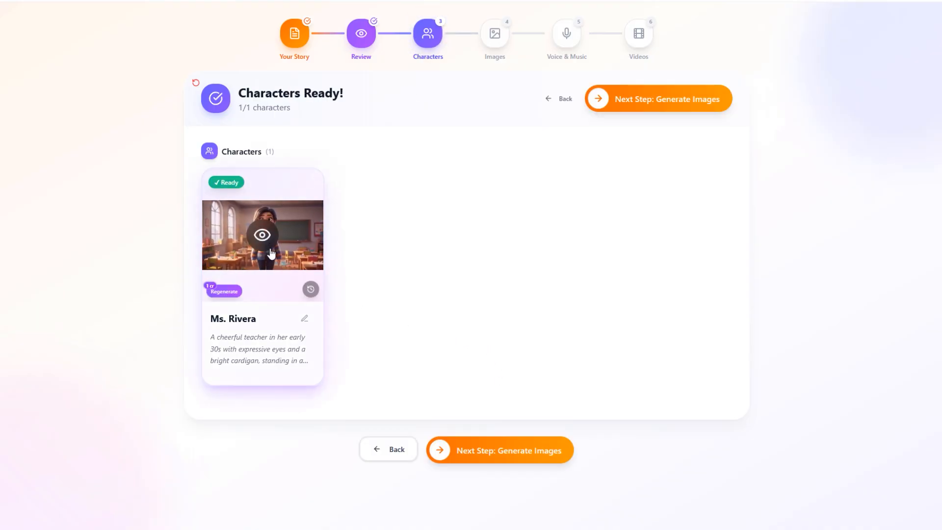
click(311, 289)
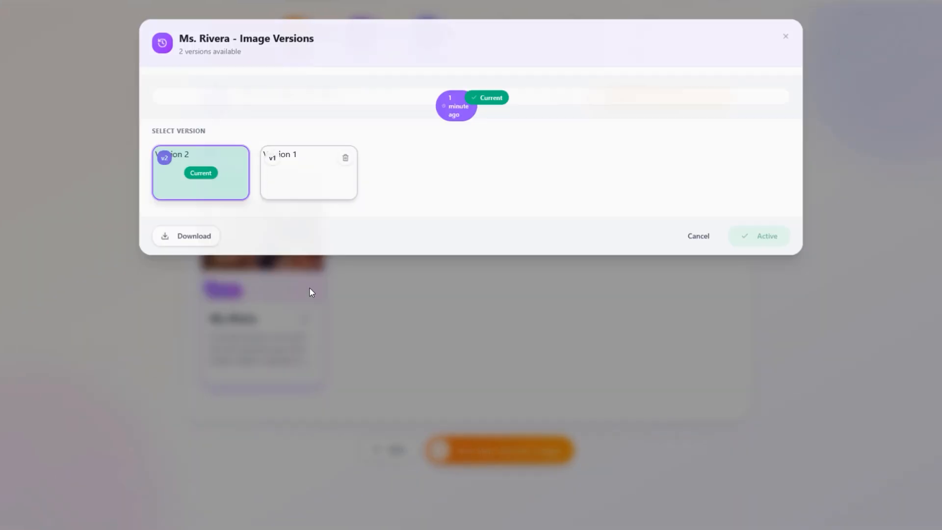
click(298, 386)
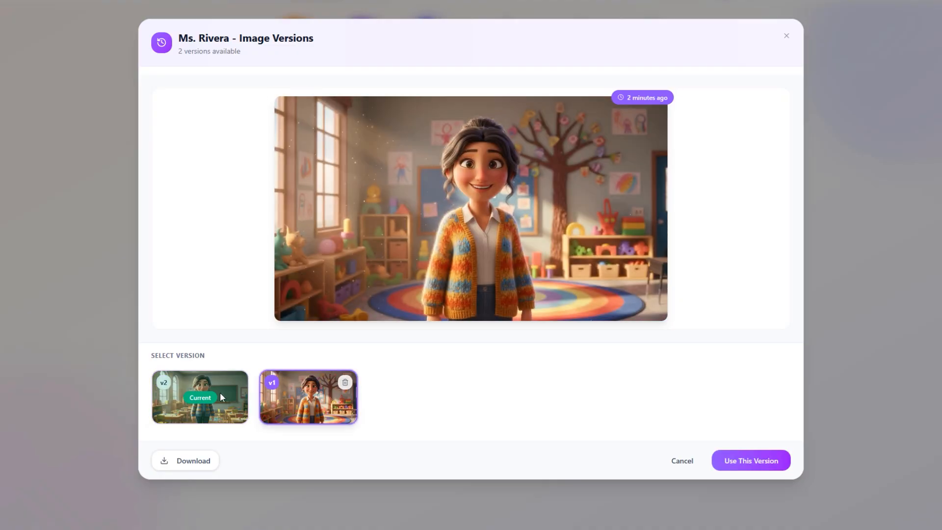
click(202, 395)
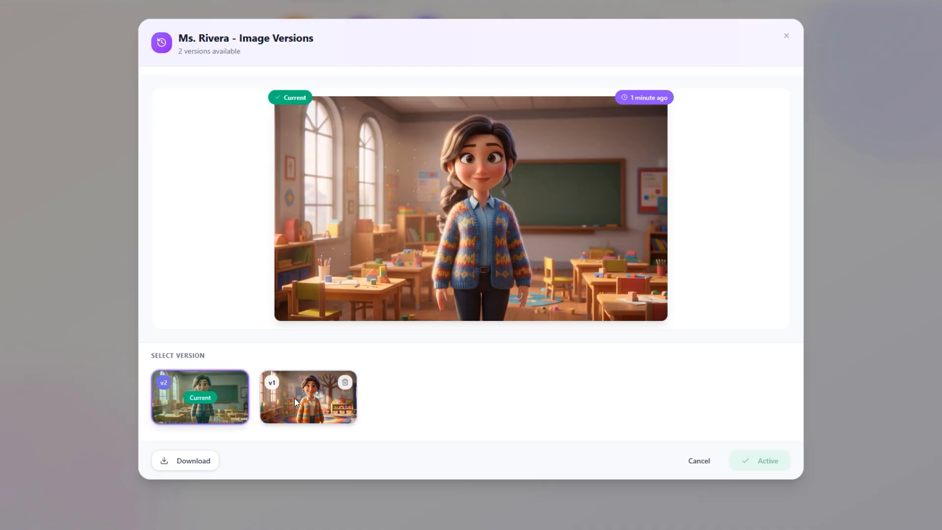
click(295, 398)
click(245, 399)
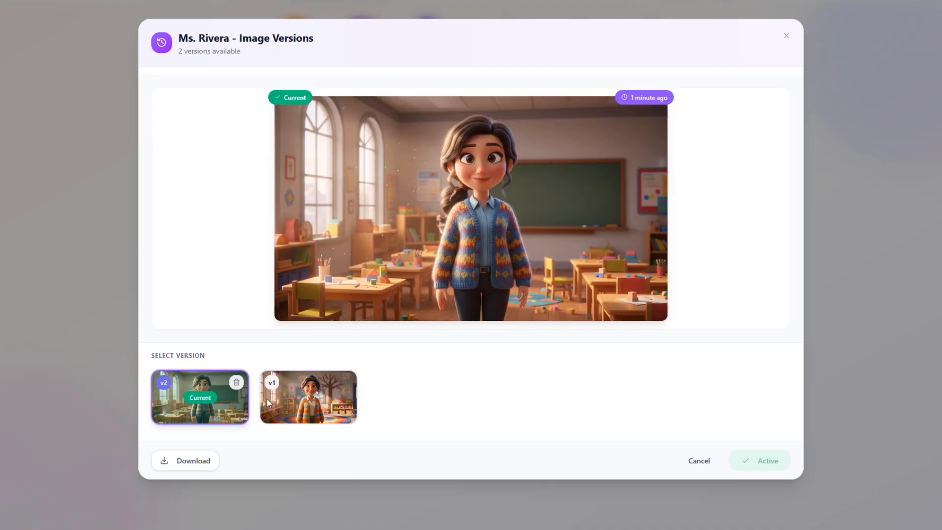
click(312, 399)
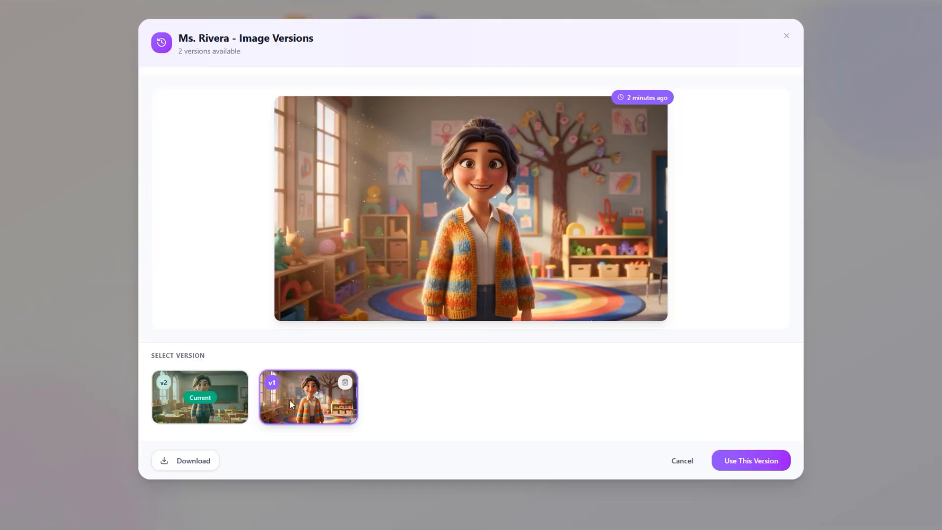
click(223, 398)
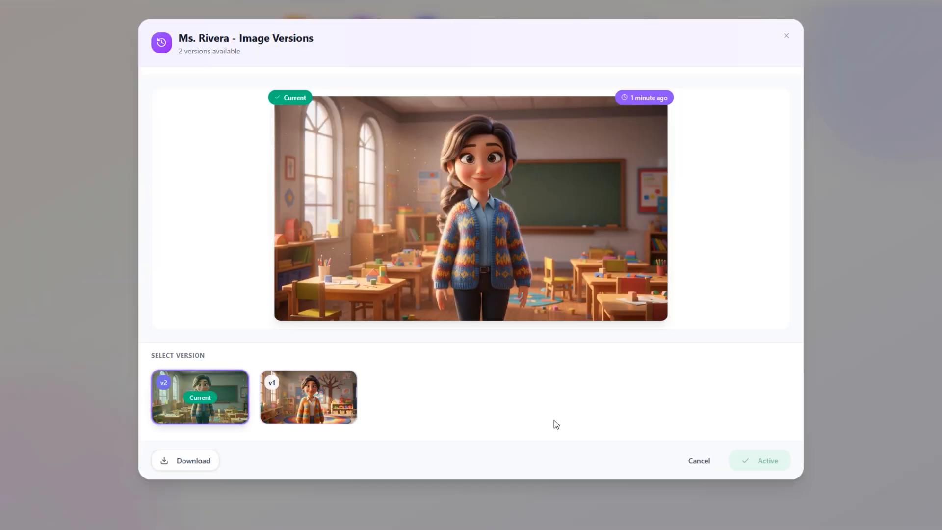
- Make version 1 the teacher's active image and switch it back to version 2 in the image history
click(314, 404)
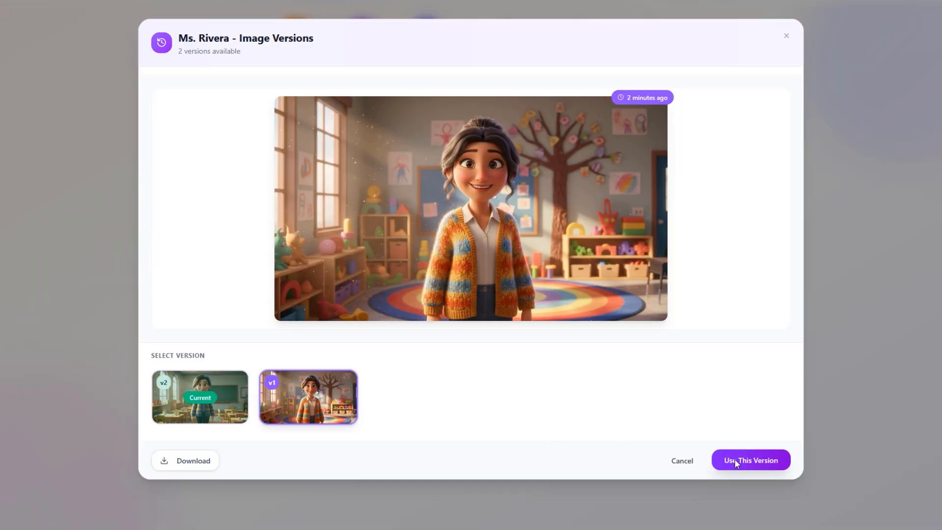
click(734, 458)
click(312, 288)
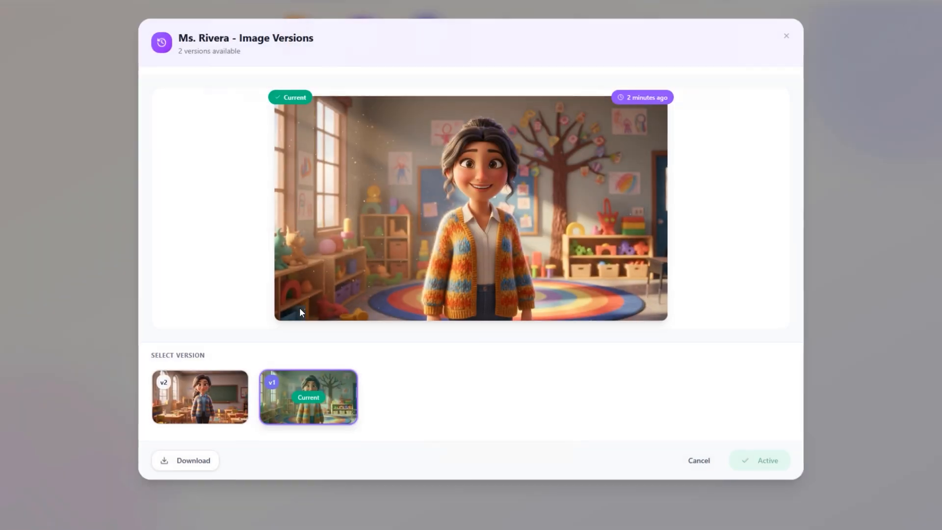
click(218, 394)
click(734, 451)
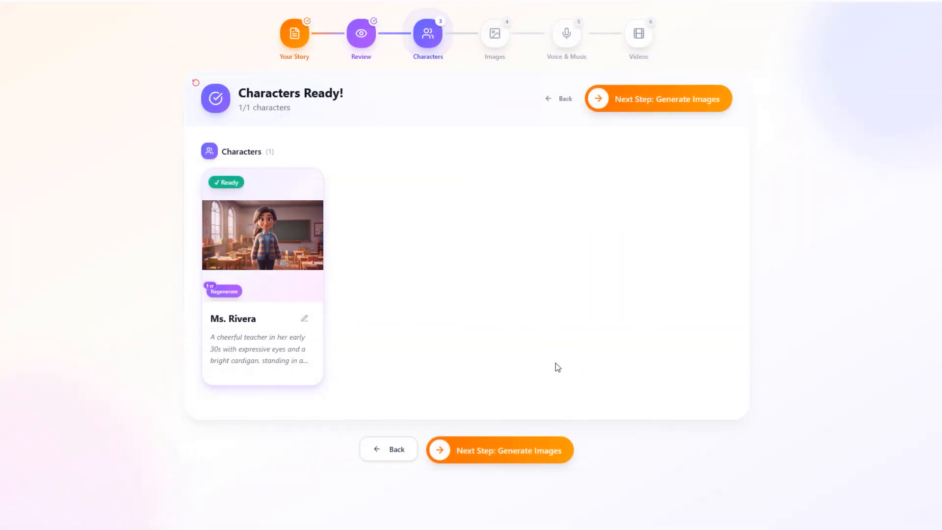
- Proceed to the scene image stage and review the generation credit cost and the image prompts of the scenes
click(540, 447)
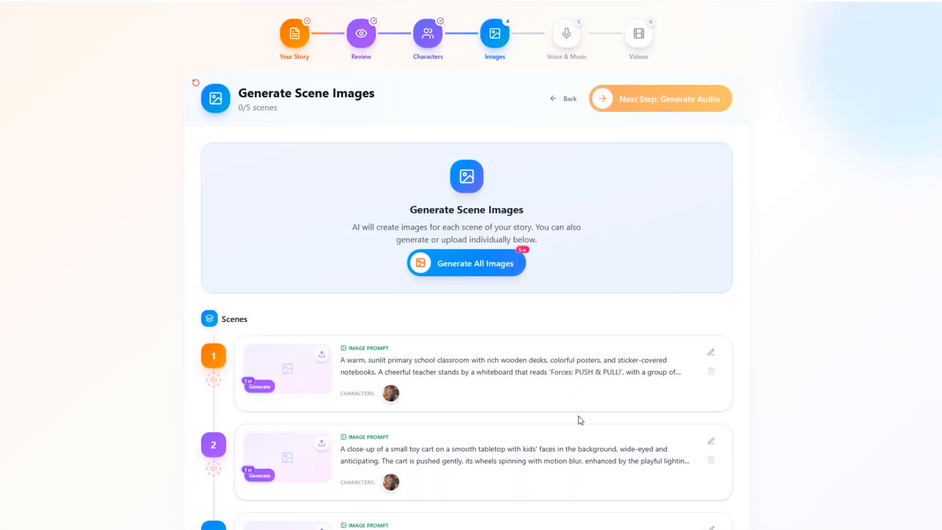
mouse_move(521, 250)
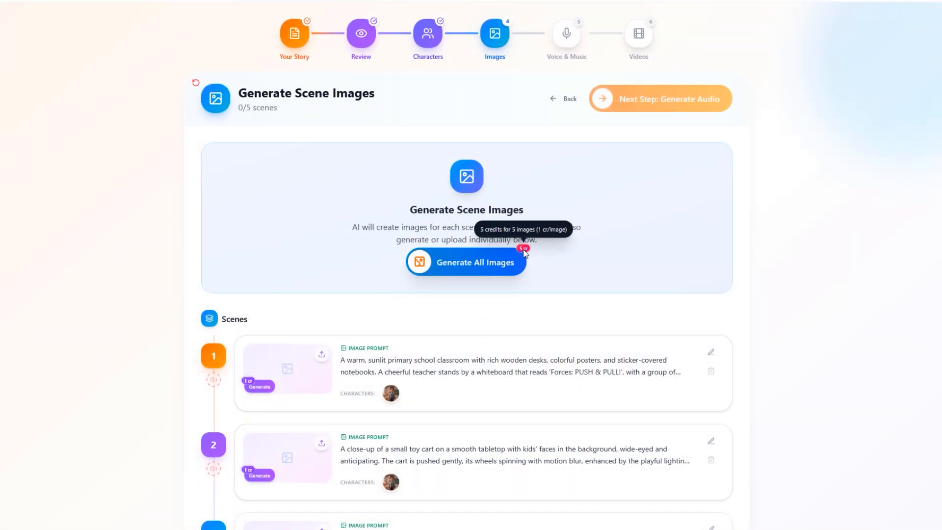
scroll(449, 295, down, 3)
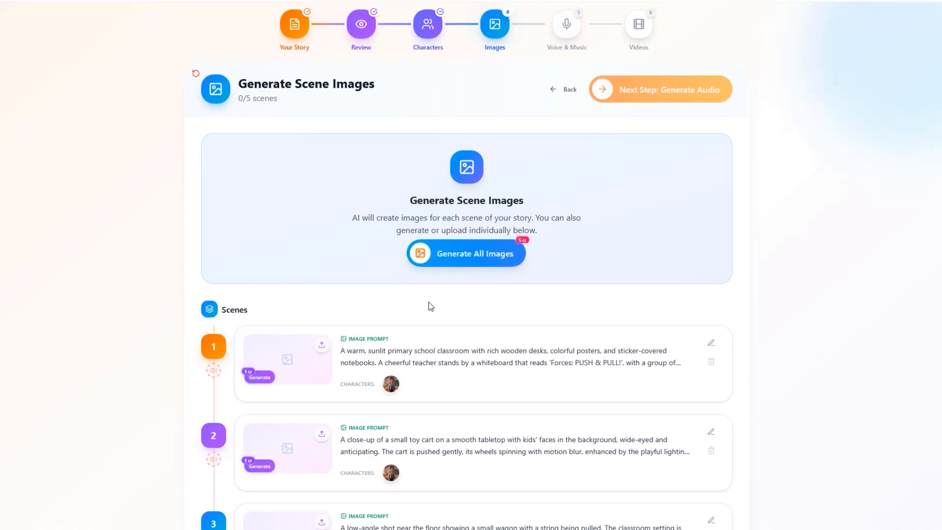
scroll(433, 308, down, 2)
scroll(434, 311, down, 2)
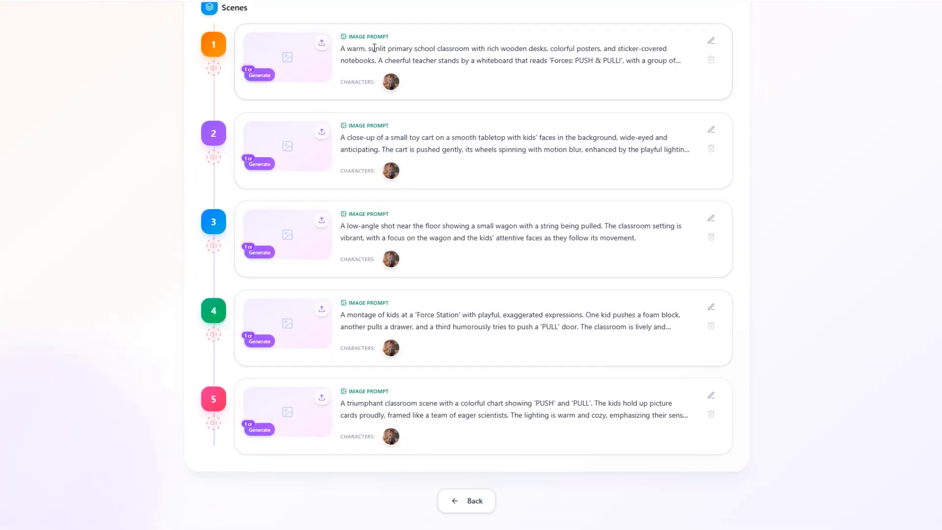
double_click(400, 49)
click(428, 52)
- Unassign the teacher from scene 3 and assign her again, and cancel a removal of that scene
mouse_move(392, 84)
mouse_move(394, 260)
click(390, 279)
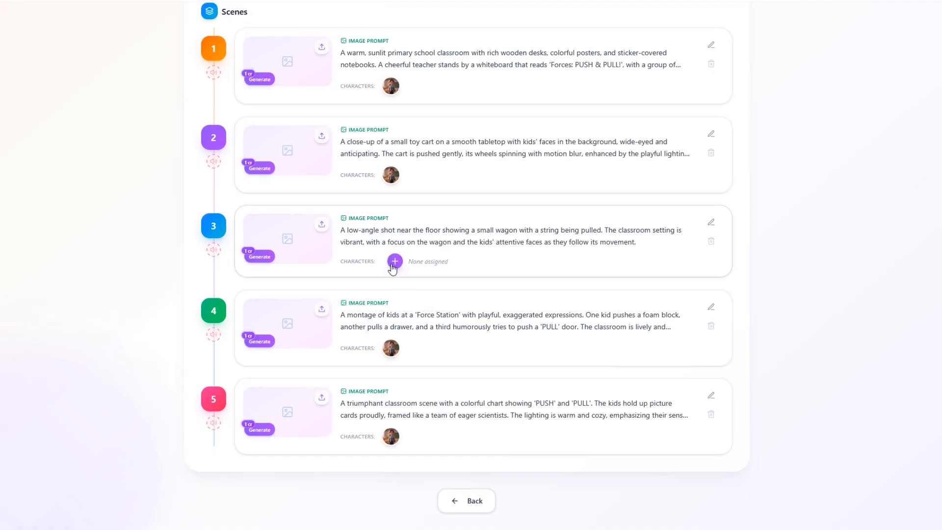
click(394, 264)
click(440, 297)
click(710, 237)
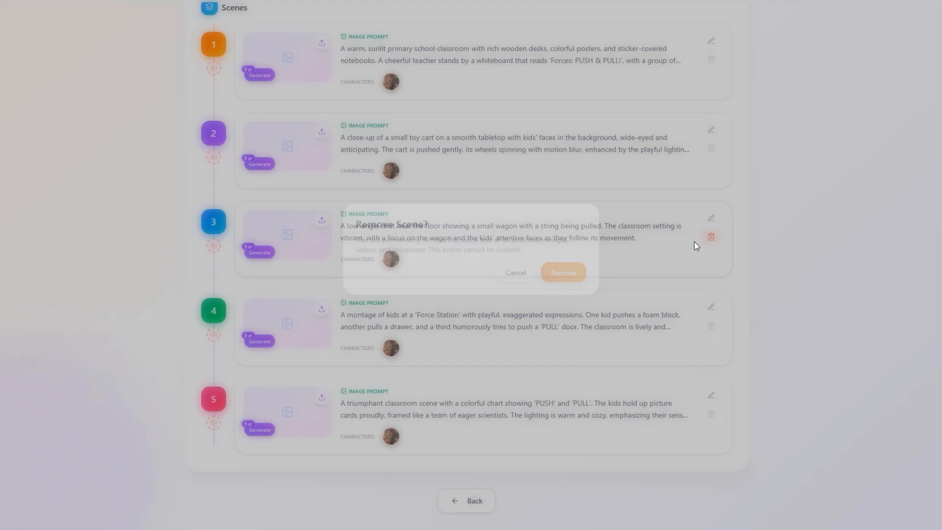
click(520, 275)
- Generate the images for all five scenes at once
scroll(546, 308, up, 3)
scroll(546, 308, up, 3)
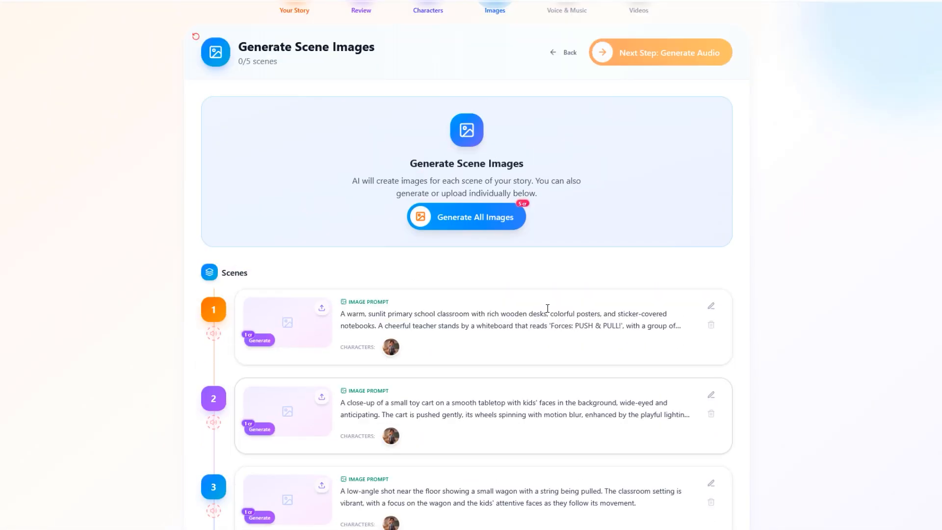
scroll(491, 261, up, 1)
click(490, 261)
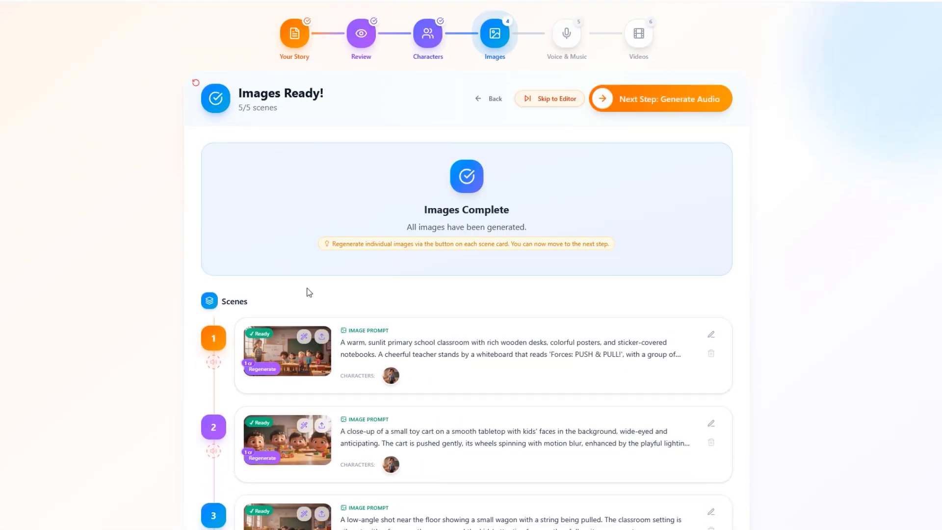
- Preview the generated images of scene 1 and scene 4 at full size
scroll(309, 290, down, 2)
click(287, 294)
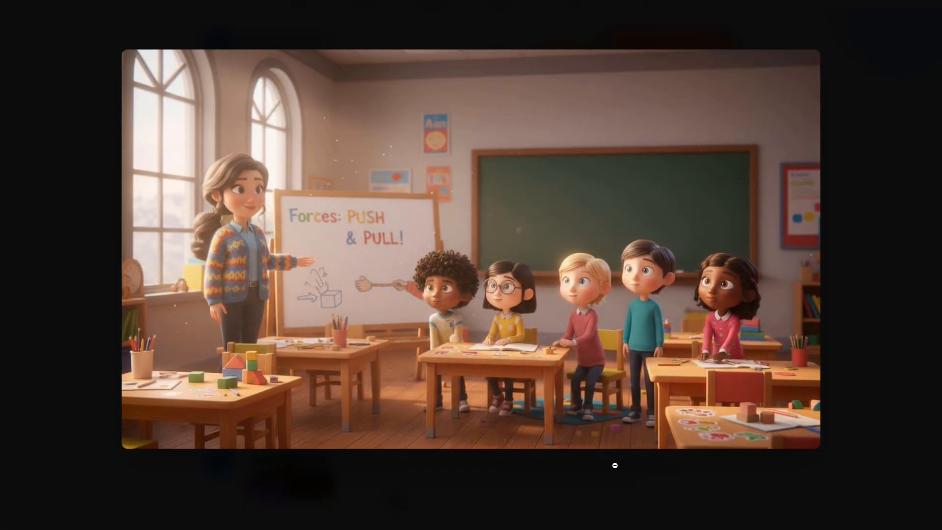
click(312, 405)
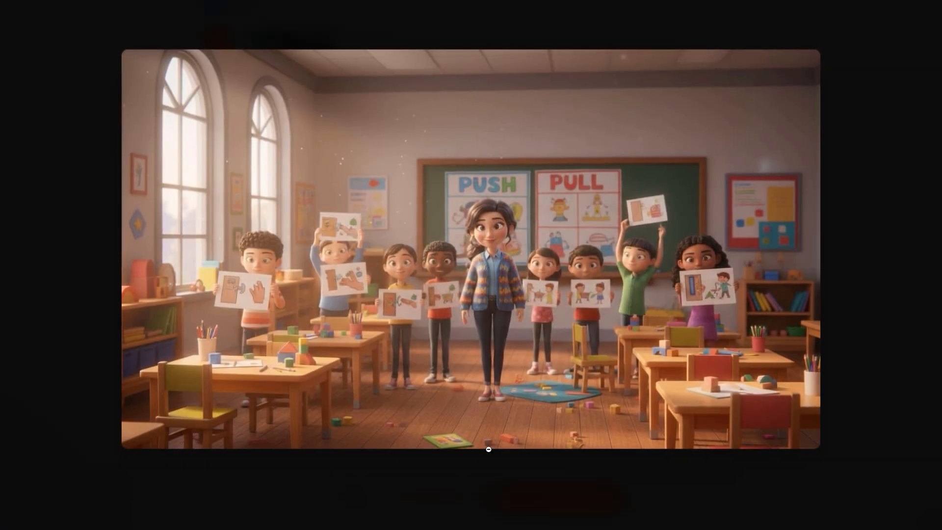
click(495, 452)
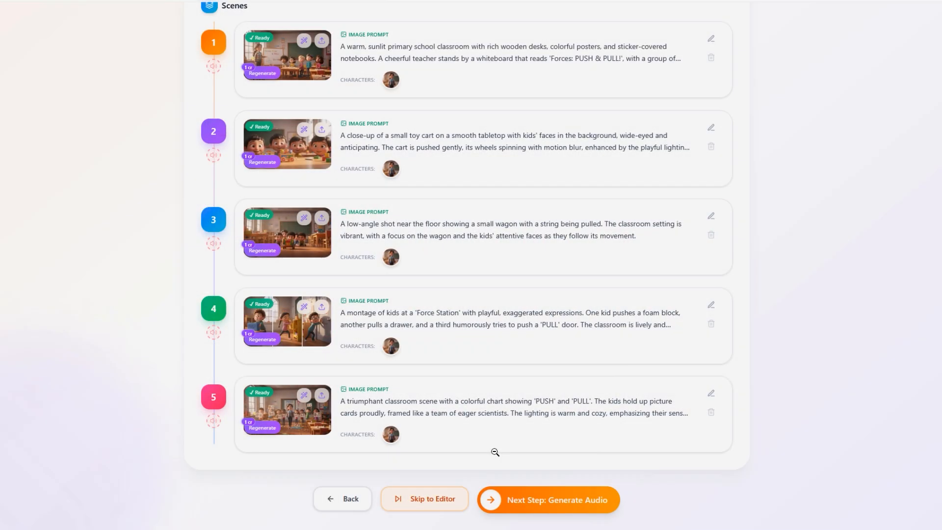
scroll(490, 442, up, 2)
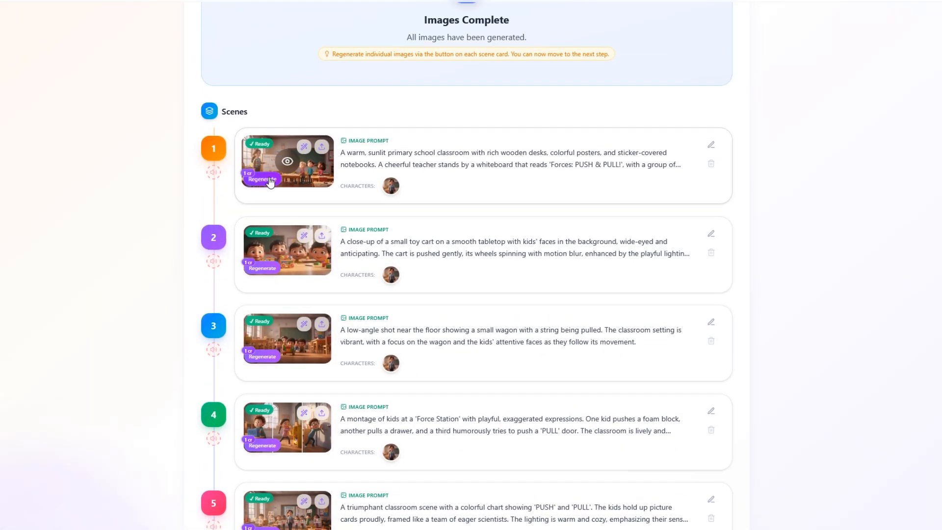
click(270, 180)
scroll(471, 220, down, 1)
click(484, 365)
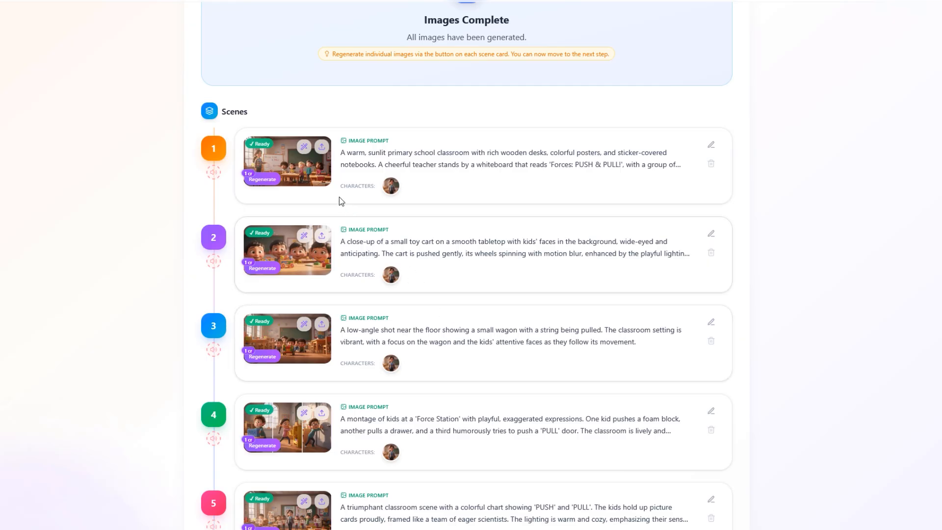
- Change the style of scene 1's image to "sketch" in the AI Image Editor, compare it with the original and accept the edit
click(303, 146)
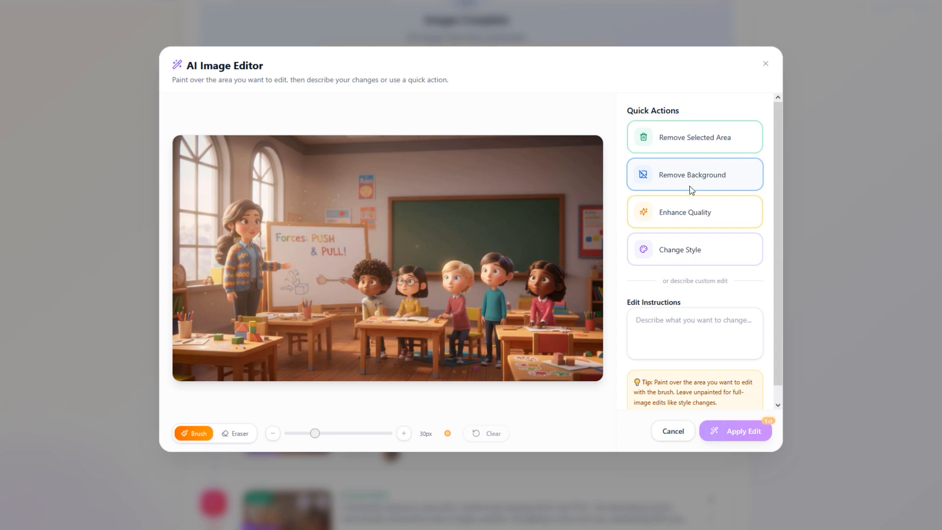
click(693, 248)
click(691, 306)
text(sketch)
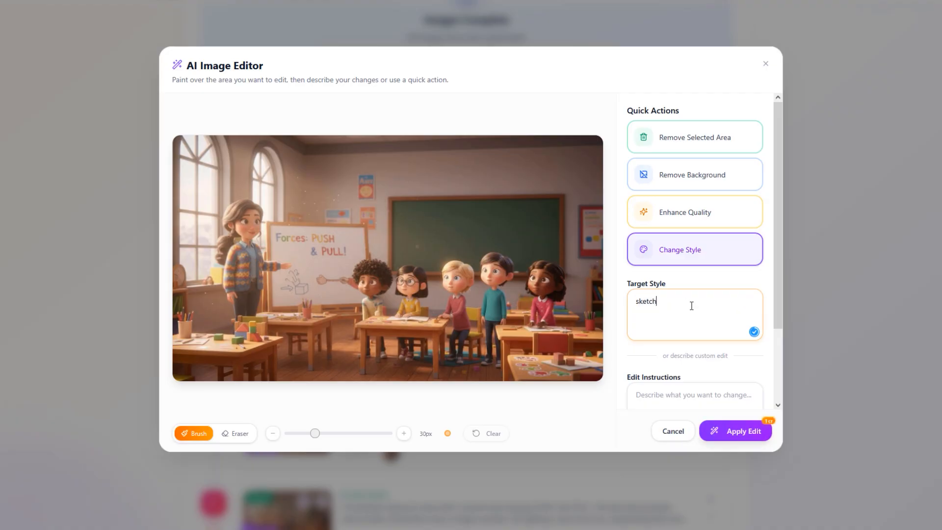
click(765, 428)
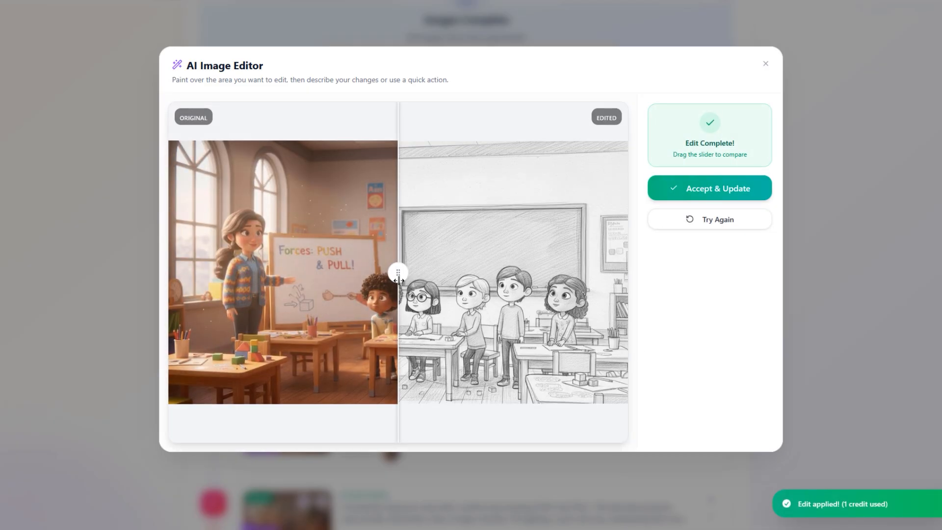
mouse_move(399, 281)
mouse_down()
mouse_move(554, 295)
mouse_move(185, 302)
mouse_move(443, 338)
mouse_up()
click(688, 194)
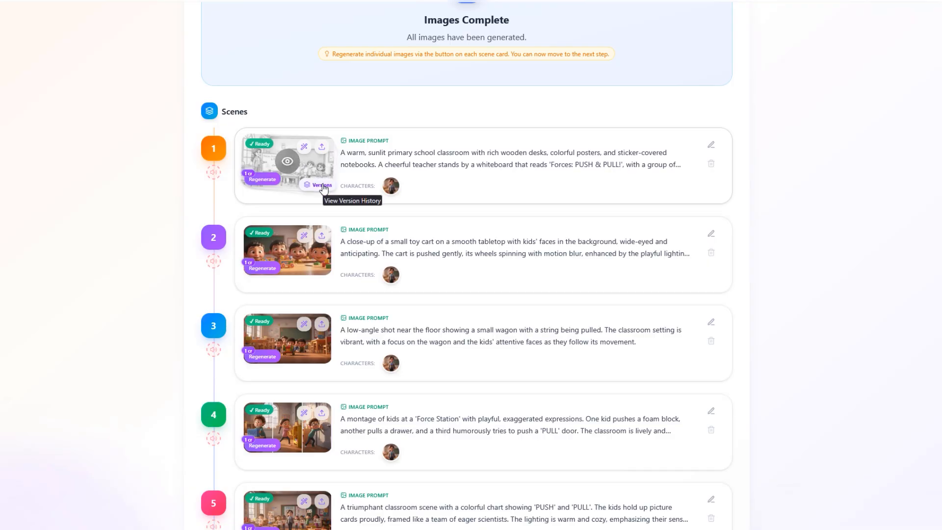
- Restore version 1 as scene 1's active image from its image history
click(322, 185)
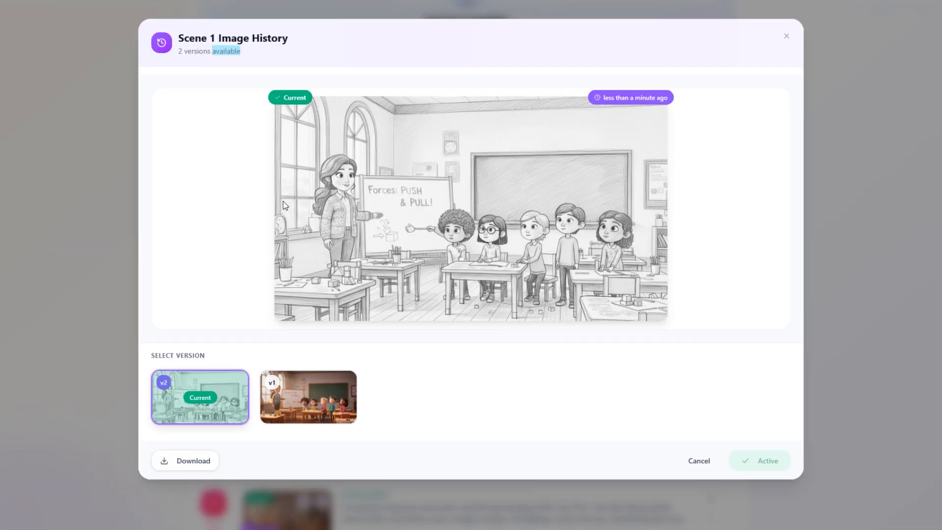
click(303, 395)
click(242, 398)
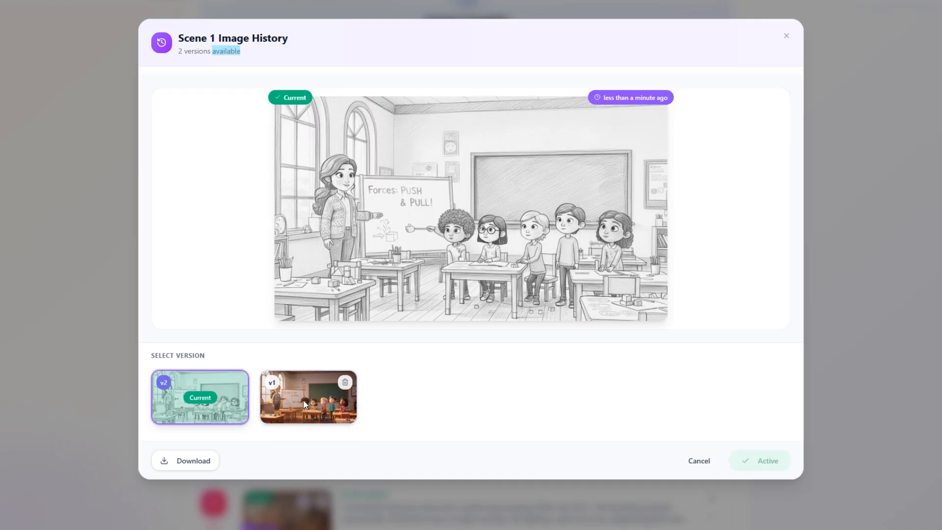
click(338, 407)
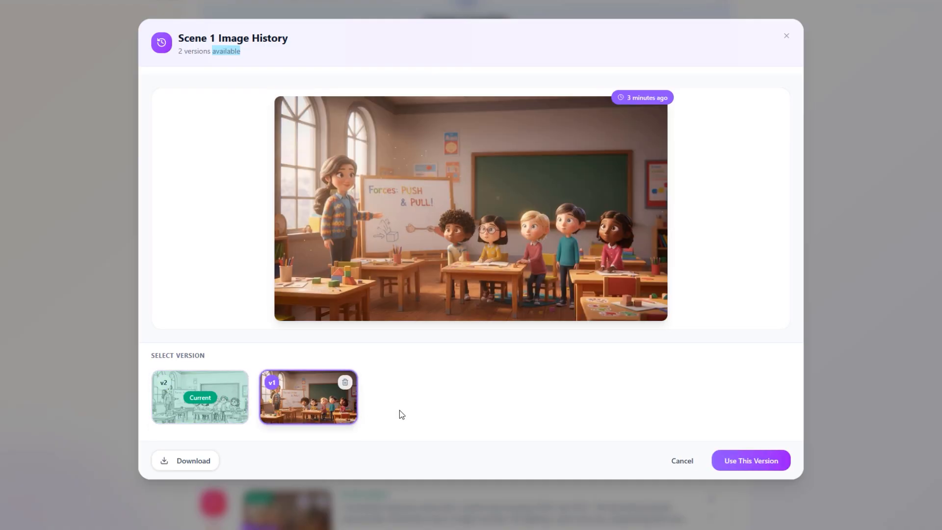
click(734, 459)
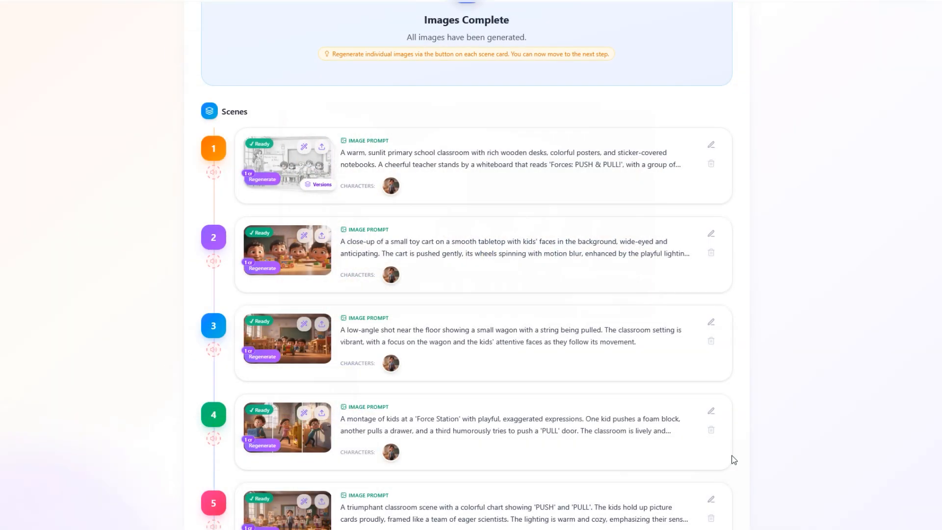
- Proceed to the voice and music stage, browse the narrator voices and choose Isla
scroll(592, 401, down, 2)
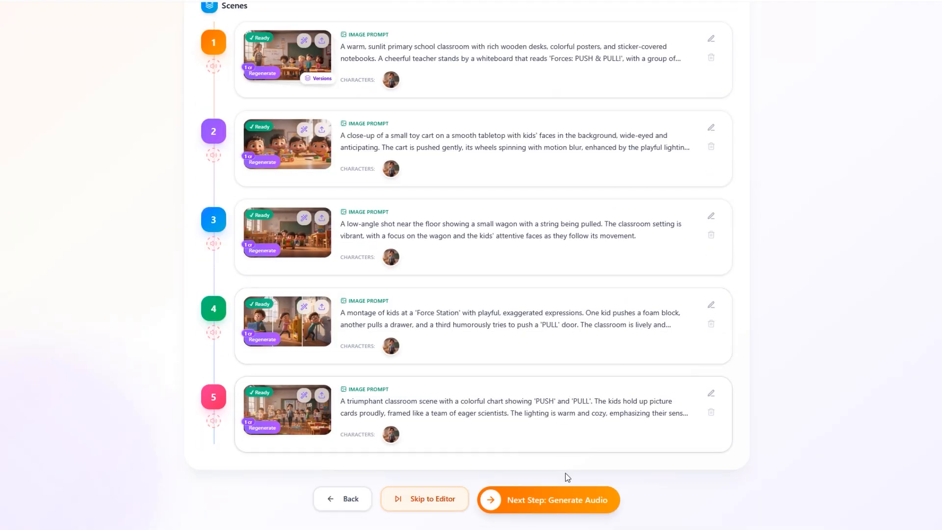
click(567, 500)
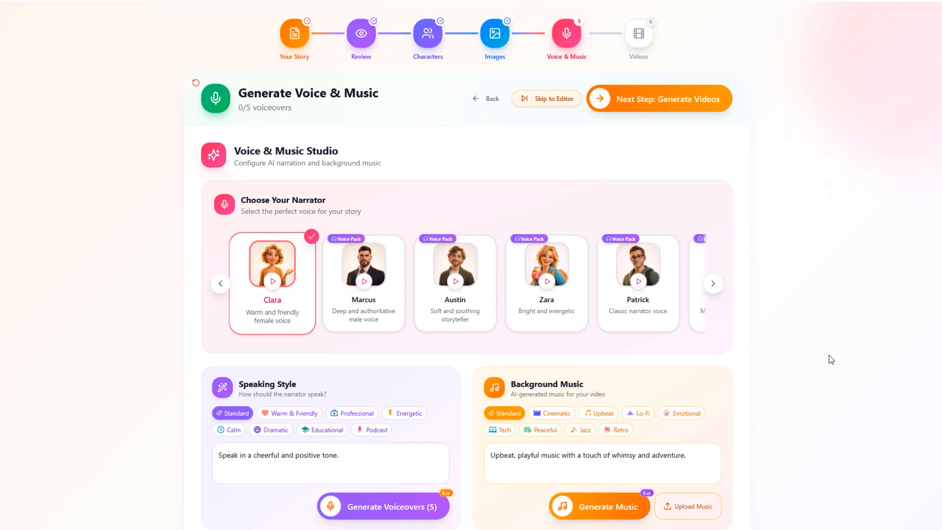
click(713, 284)
click(713, 284)
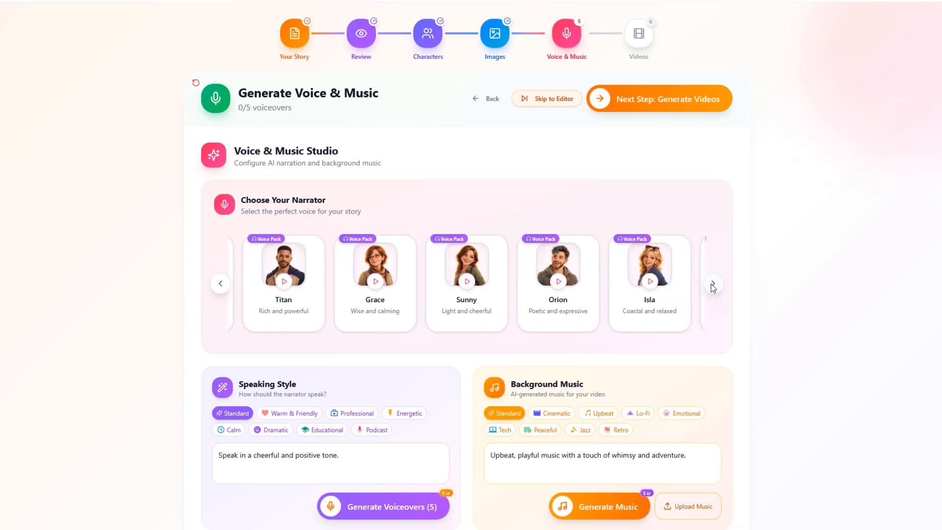
click(676, 296)
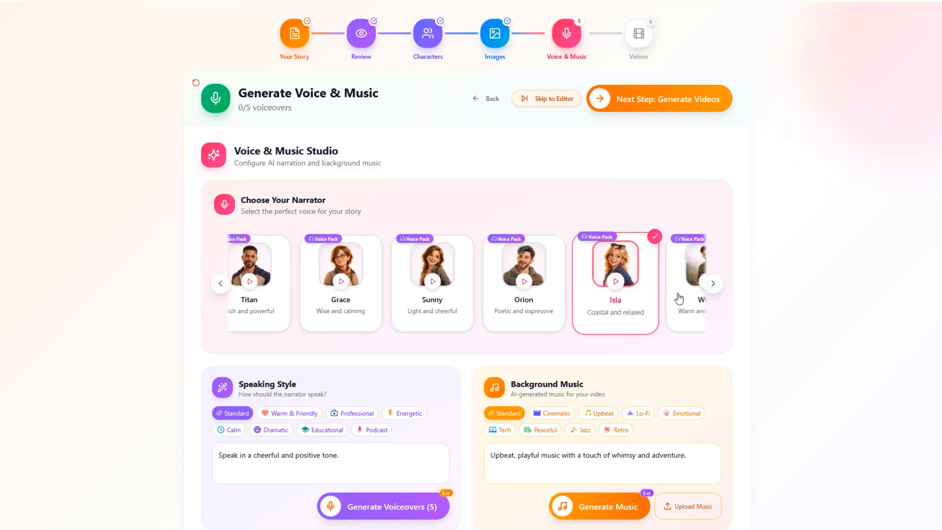
- Generate the five voiceovers in the Standard speaking style with the instruction "Speak in a cheerful and positive tone."
scroll(482, 337, down, 4)
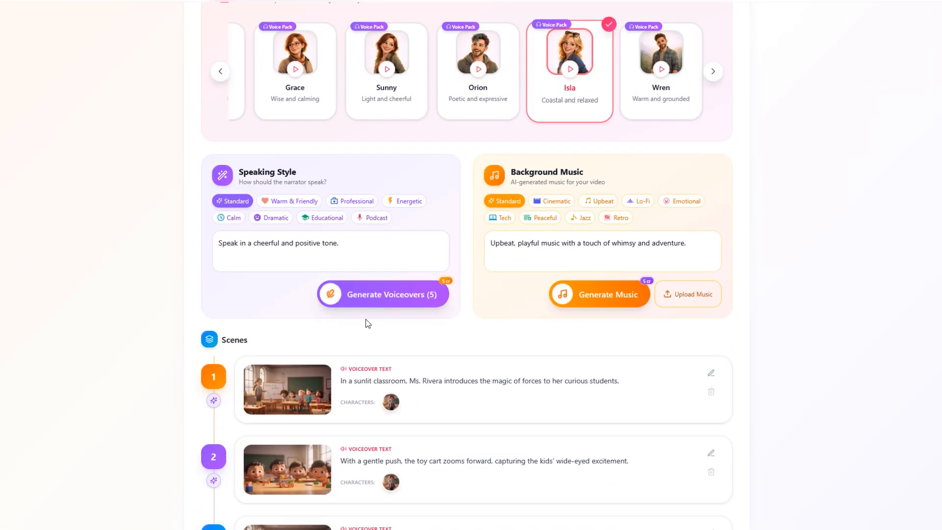
scroll(259, 323, up, 1)
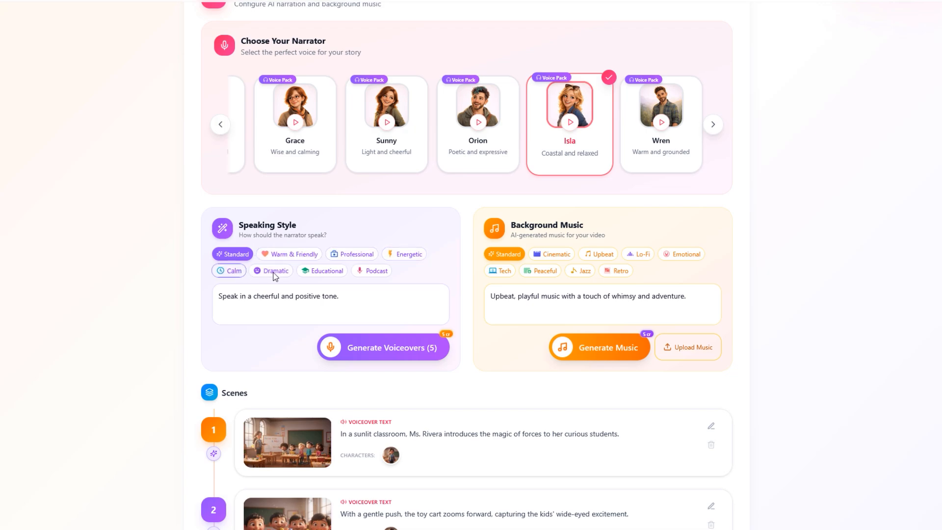
drag(346, 297, 205, 299)
click(355, 297)
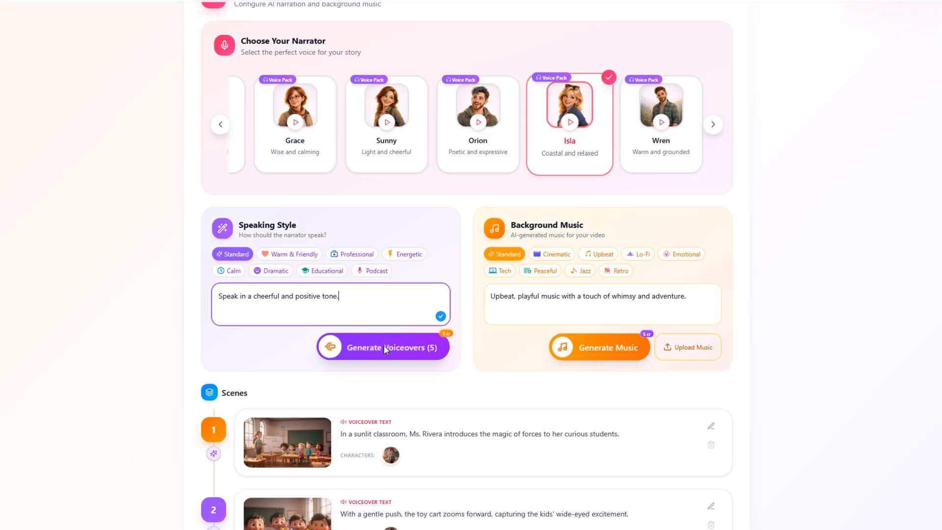
click(444, 339)
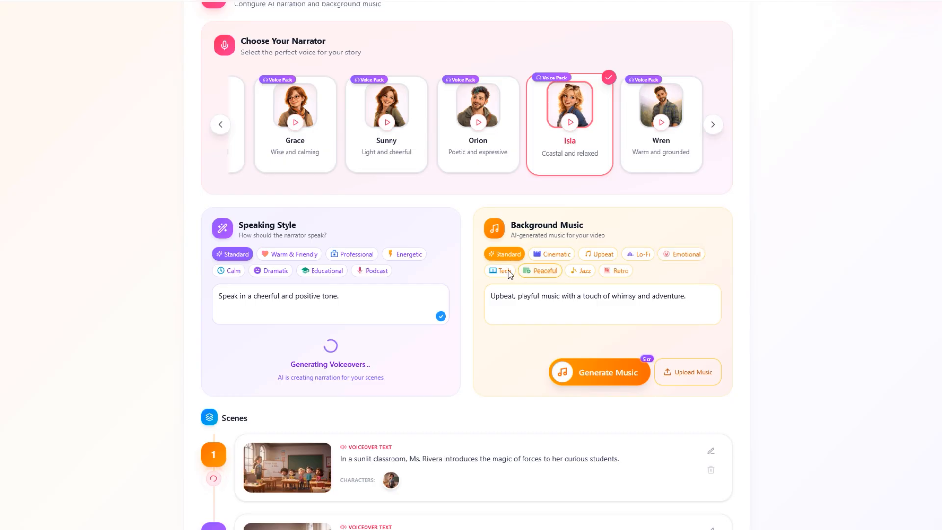
- Generate Standard background music from the prompt "Upbeat, playful music with a touch of whimsy and adventure."
click(674, 303)
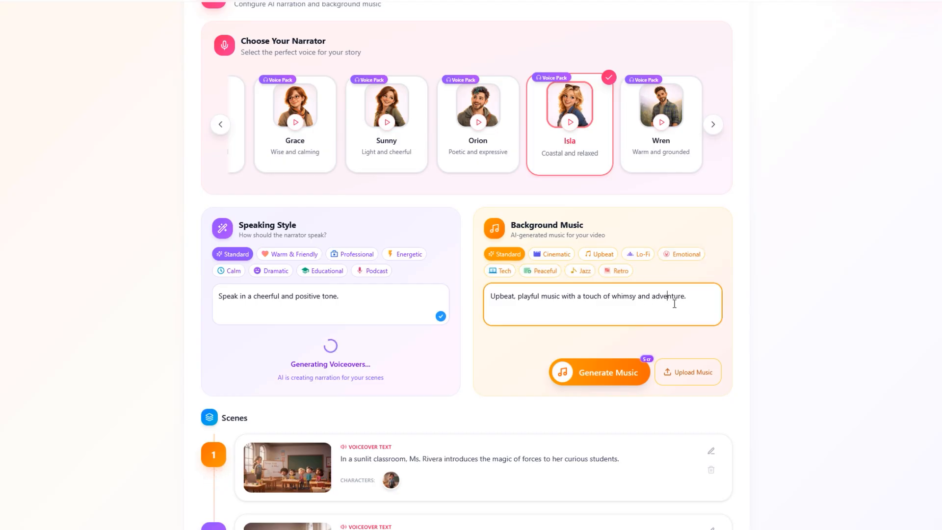
drag(687, 297, 480, 303)
click(686, 301)
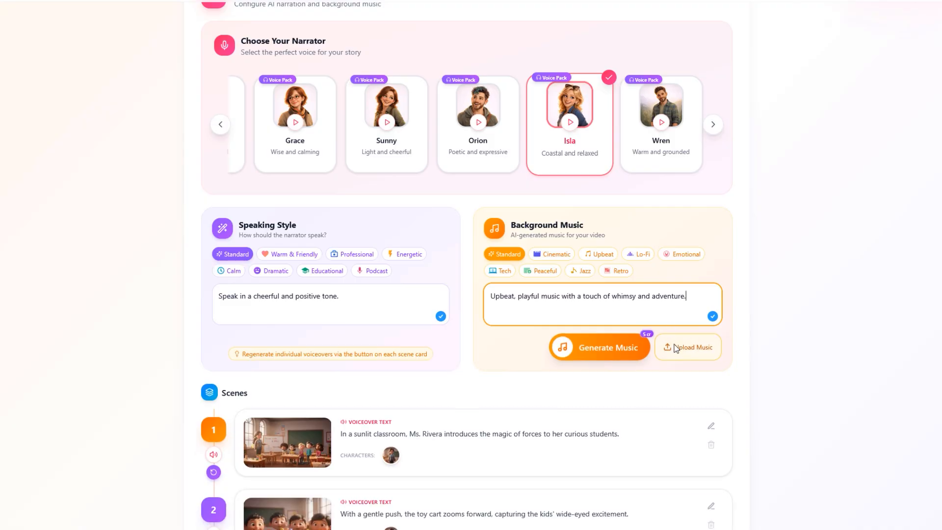
click(617, 346)
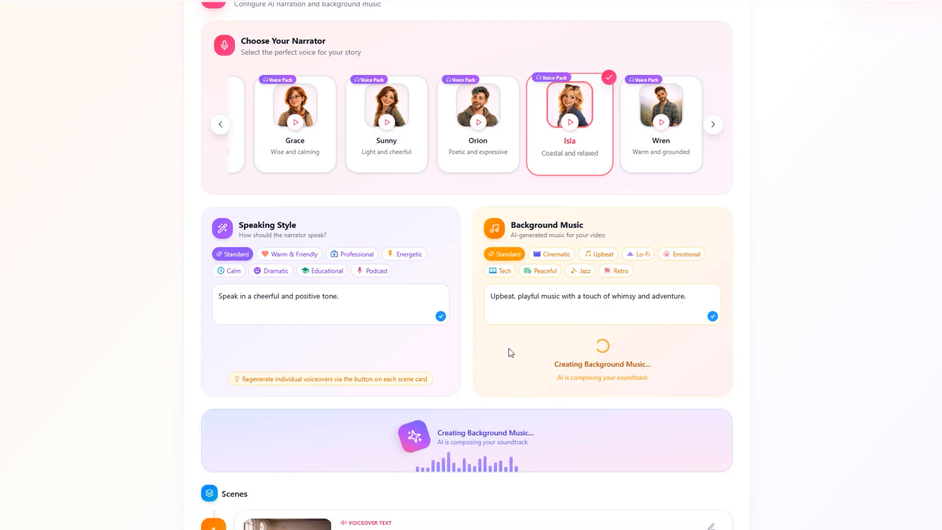
- Play a few seconds of the generated background music and pause it
scroll(512, 352, down, 1)
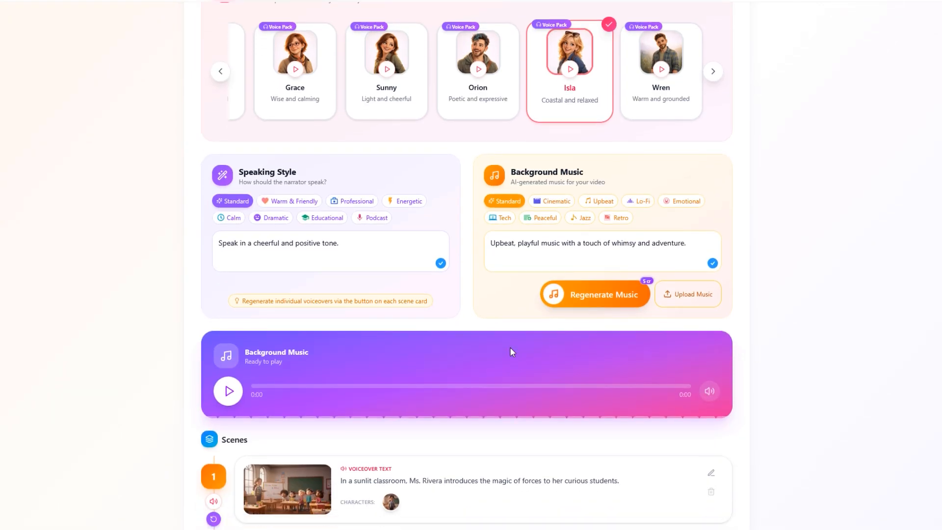
click(228, 392)
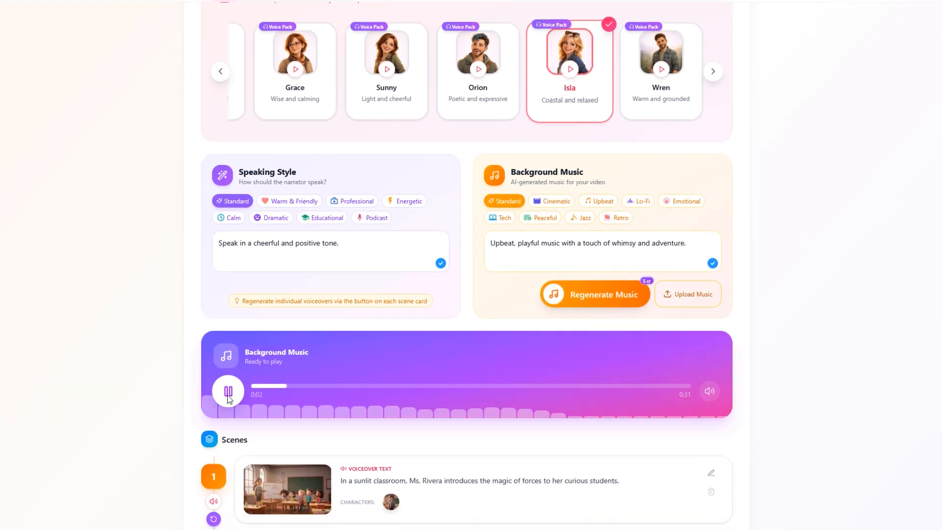
click(228, 392)
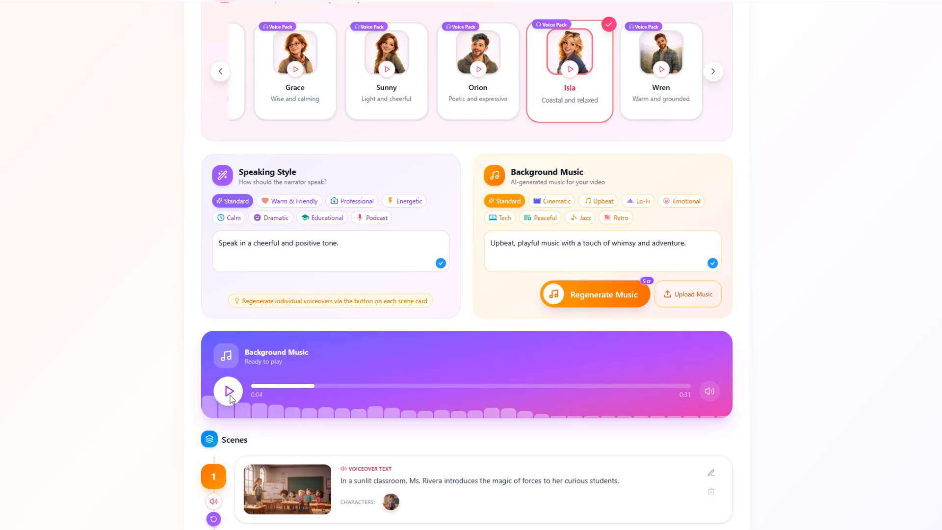
- Regenerate the background music in the Upbeat style with the prompt "Upbeat pop music with catchy melodies and modern electronic elements."
click(599, 201)
click(595, 294)
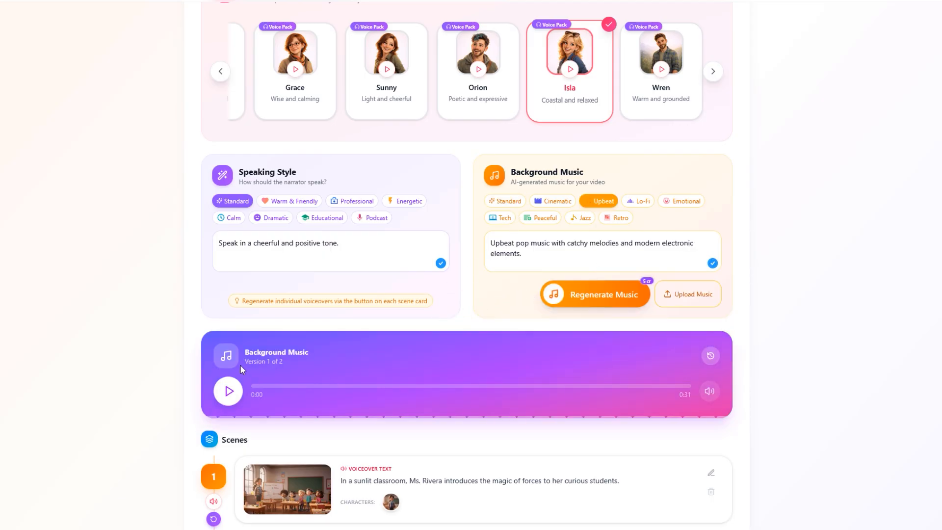
- Play versions v1 and v2 in the background music history and switch the project to version v1
click(710, 355)
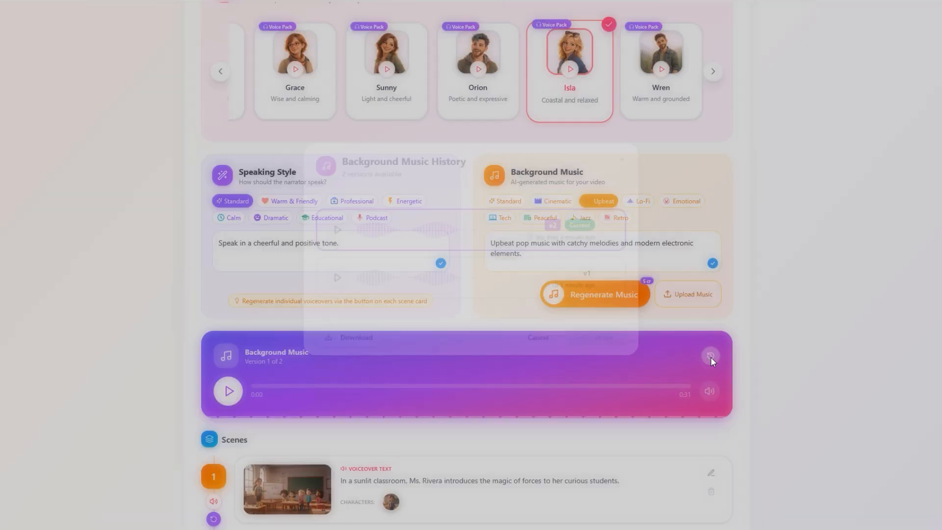
click(495, 288)
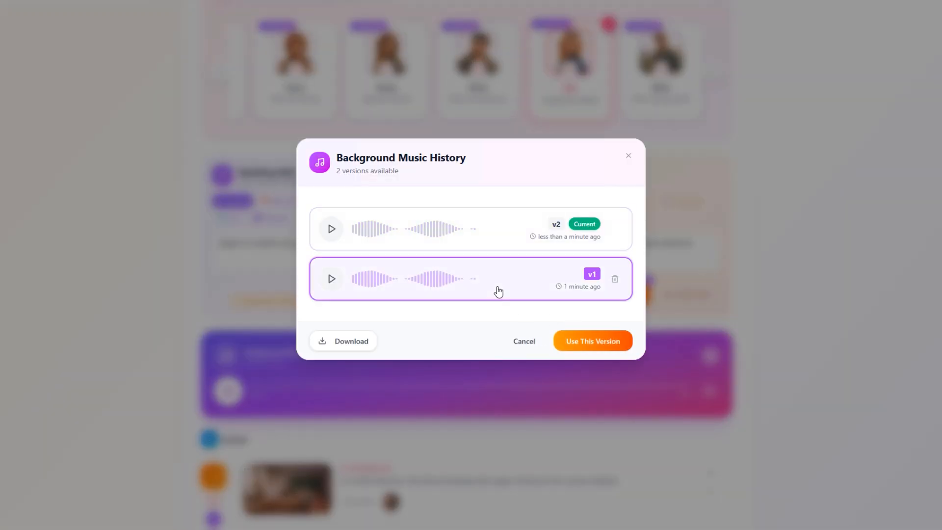
click(490, 241)
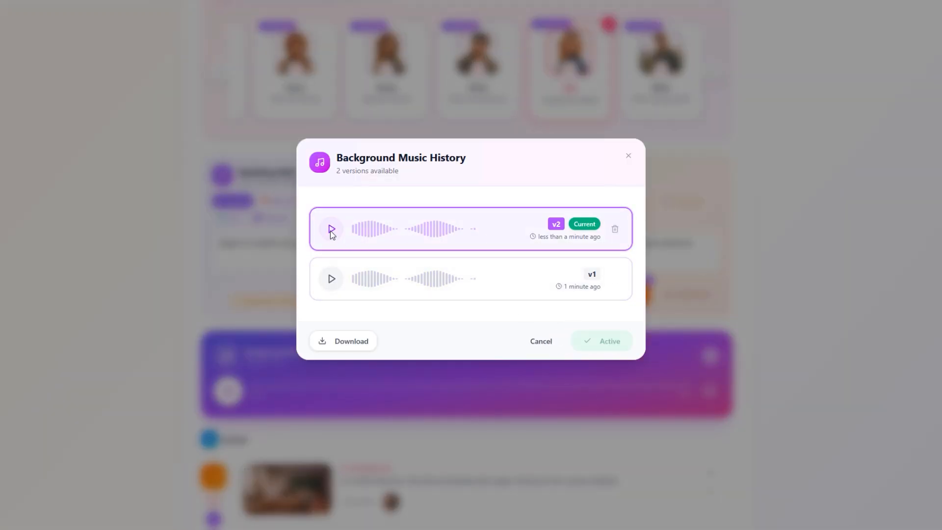
click(330, 280)
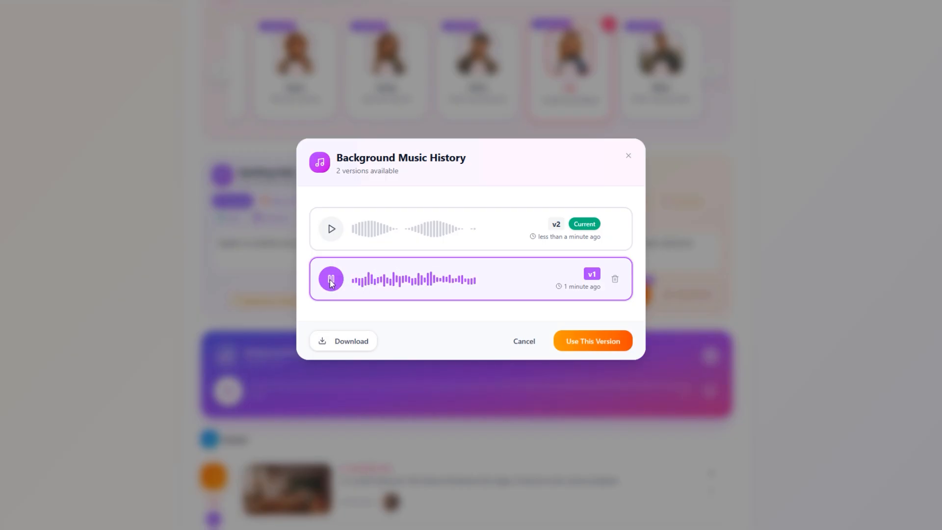
click(332, 280)
click(330, 230)
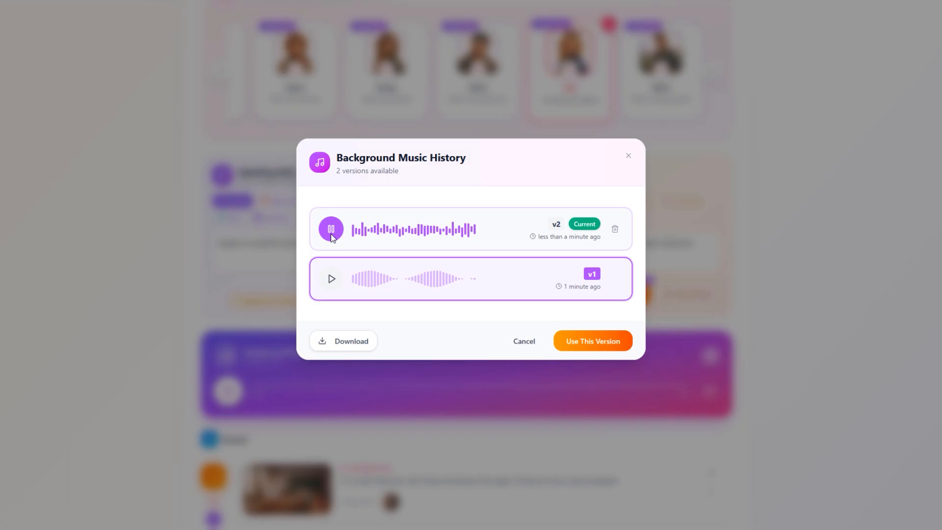
click(330, 230)
click(583, 339)
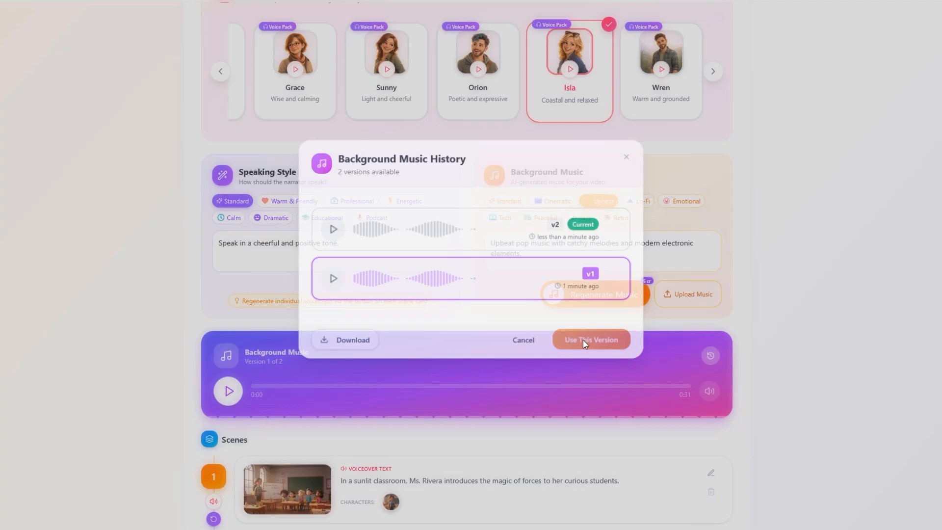
- Play the generated voiceover of scene 1 in the scene list
scroll(264, 324, down, 8)
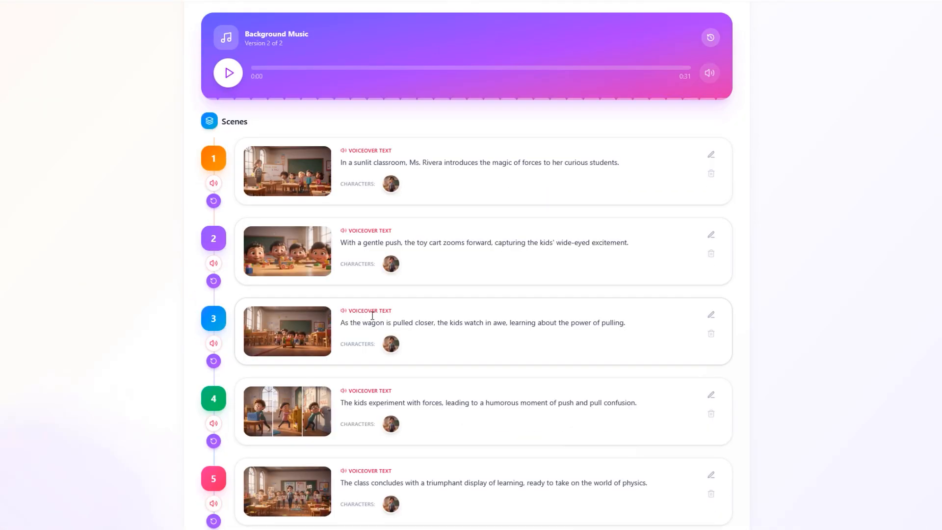
scroll(382, 320, down, 1)
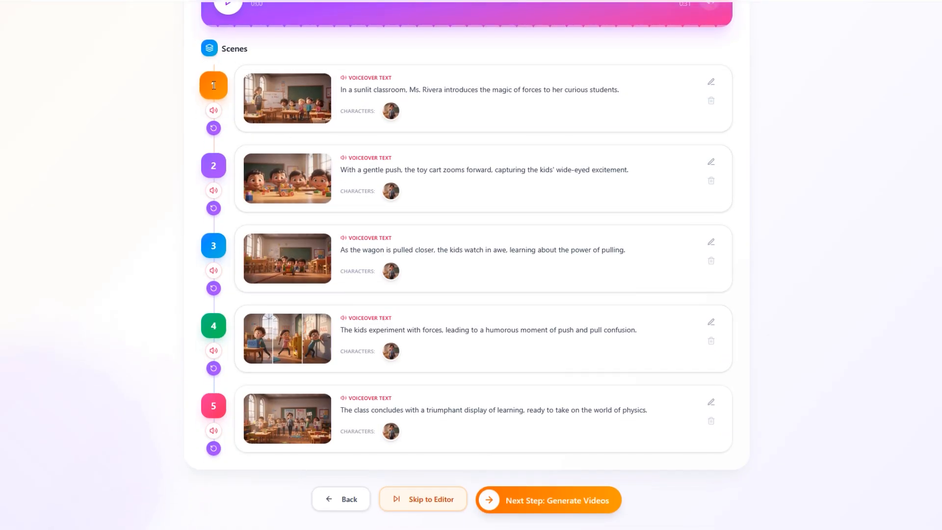
click(214, 110)
- Look through the narrators and speaking styles offered for regenerating scene 1's voiceover, and cancel without regenerating
click(216, 129)
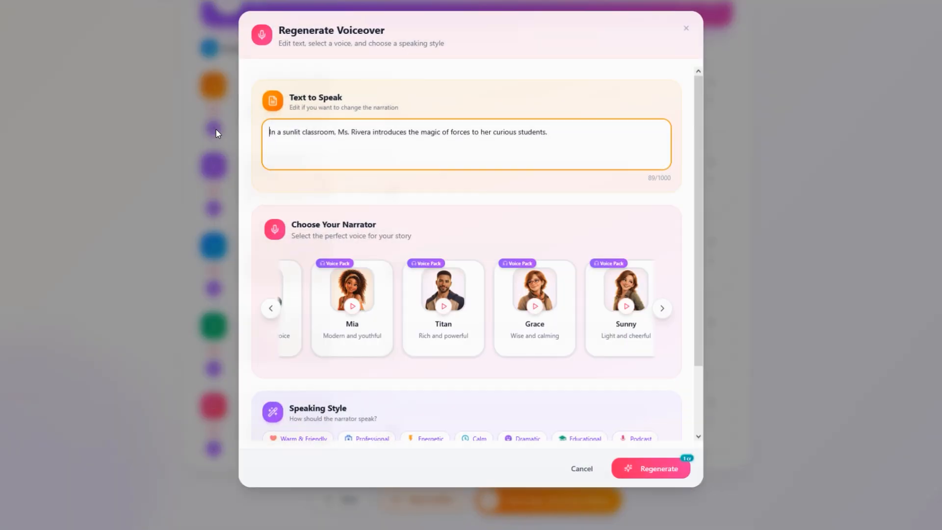
click(270, 308)
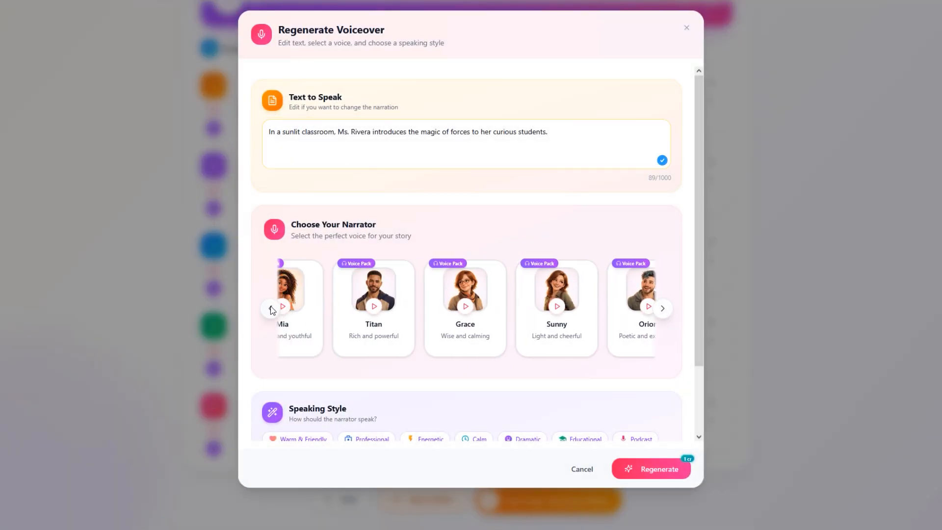
click(270, 308)
scroll(390, 355, down, 2)
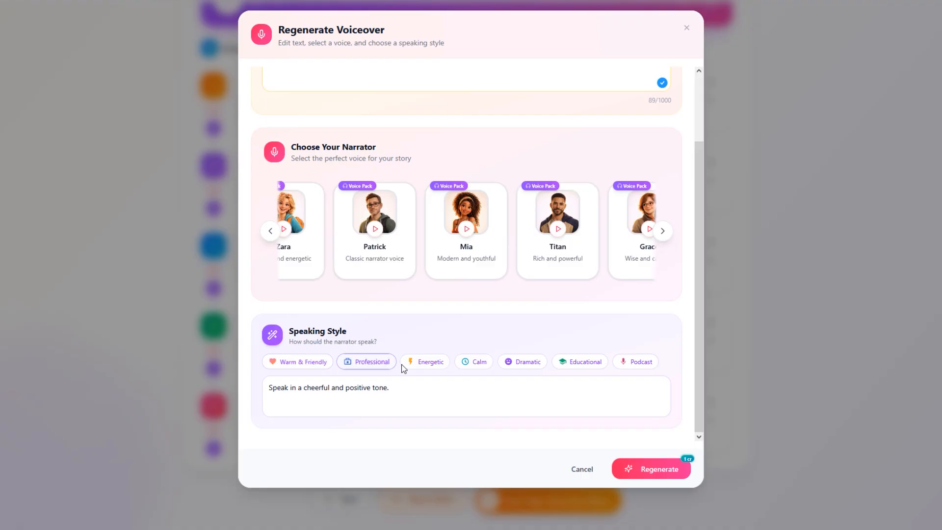
click(588, 469)
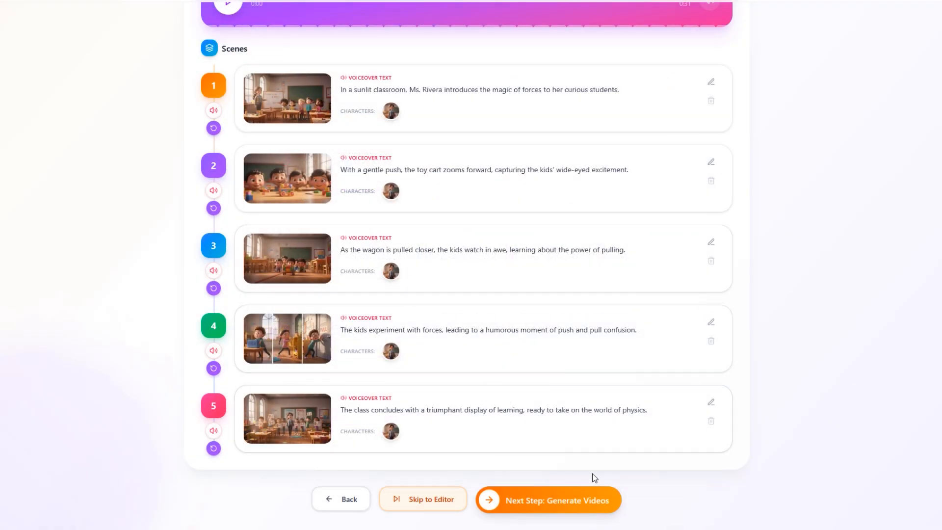
- Proceed to the video generation stage, compare the available video models and choose Kling 2.5 Turbo PRO
click(615, 501)
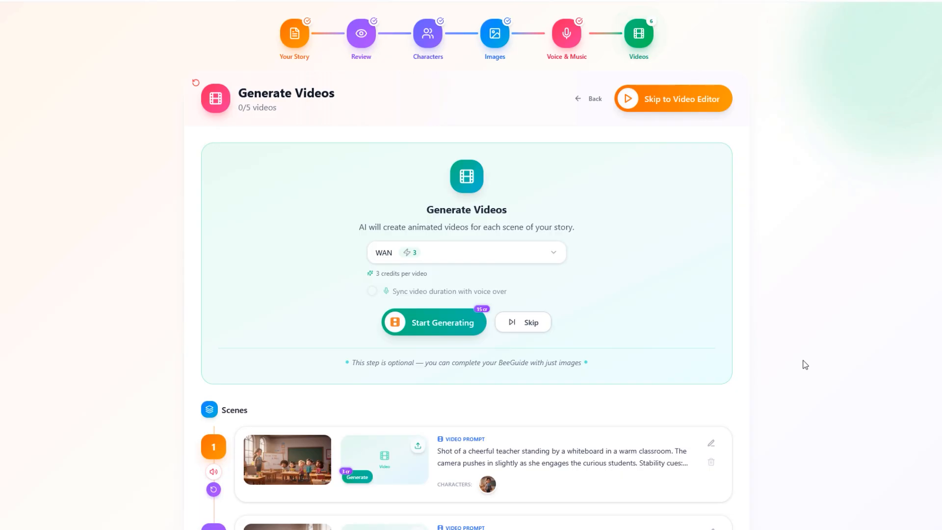
click(519, 259)
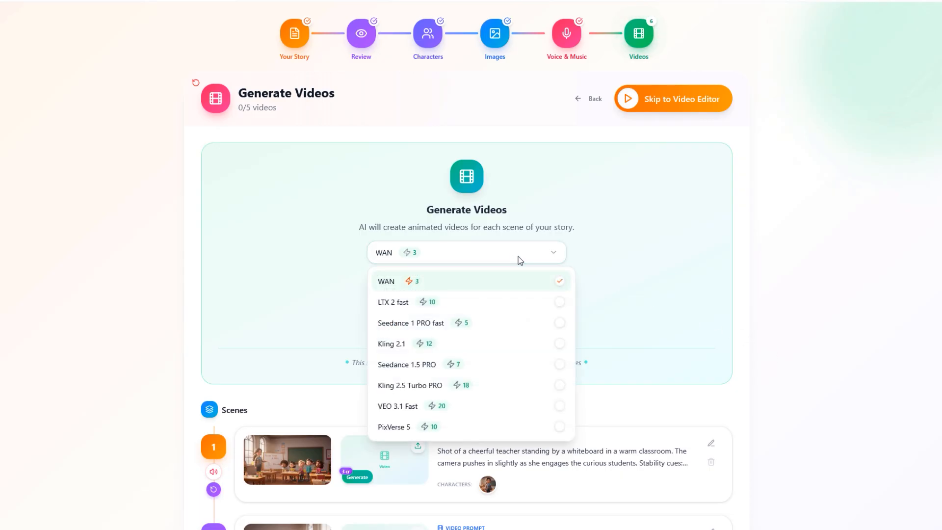
click(430, 286)
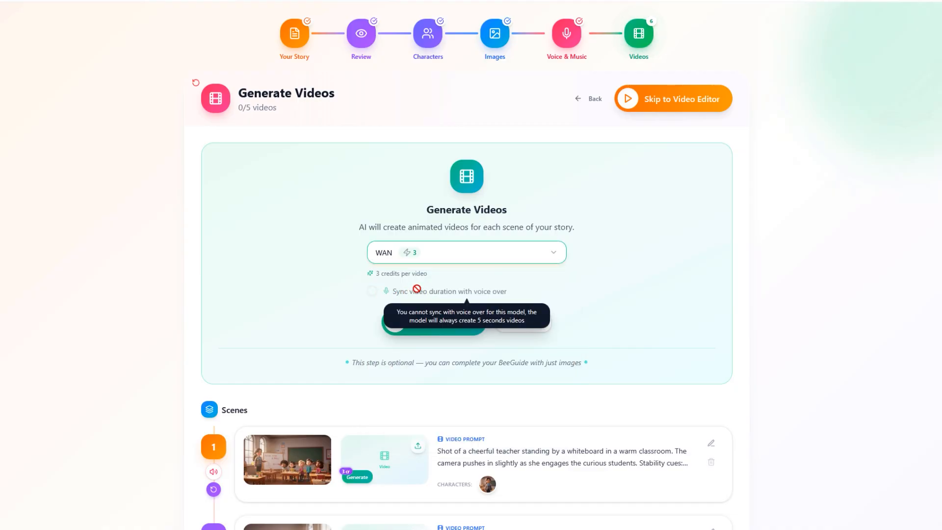
click(436, 258)
click(411, 426)
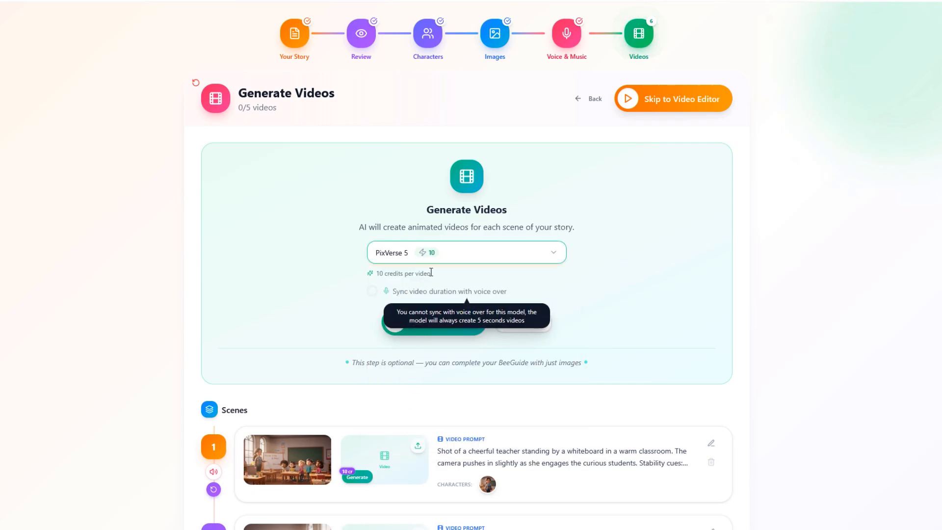
click(449, 261)
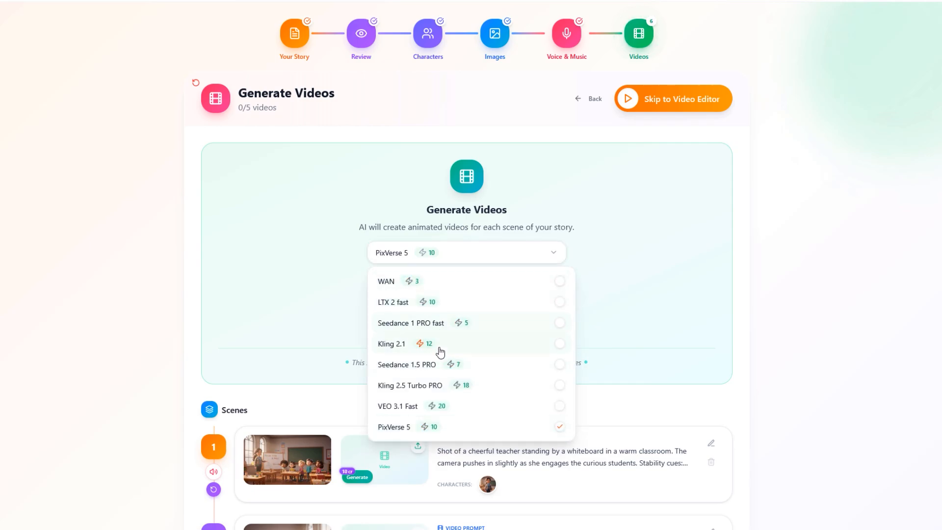
click(434, 386)
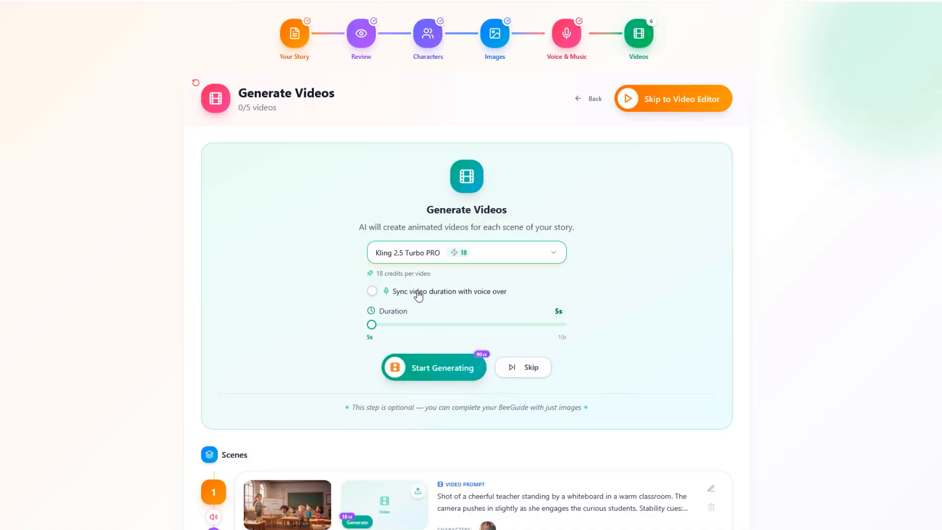
- Try the voice-over duration sync on and off, and test the manual duration slider, returning it to 5 s
click(373, 291)
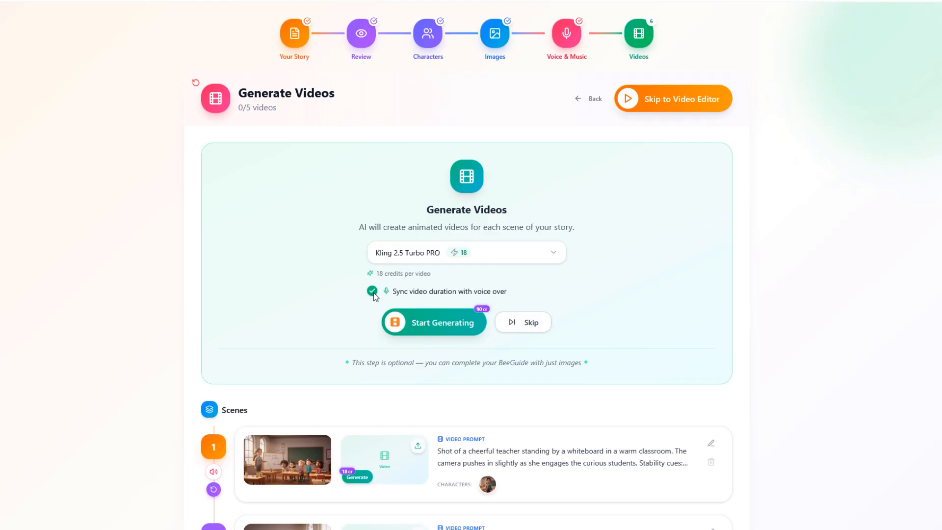
click(372, 291)
click(372, 292)
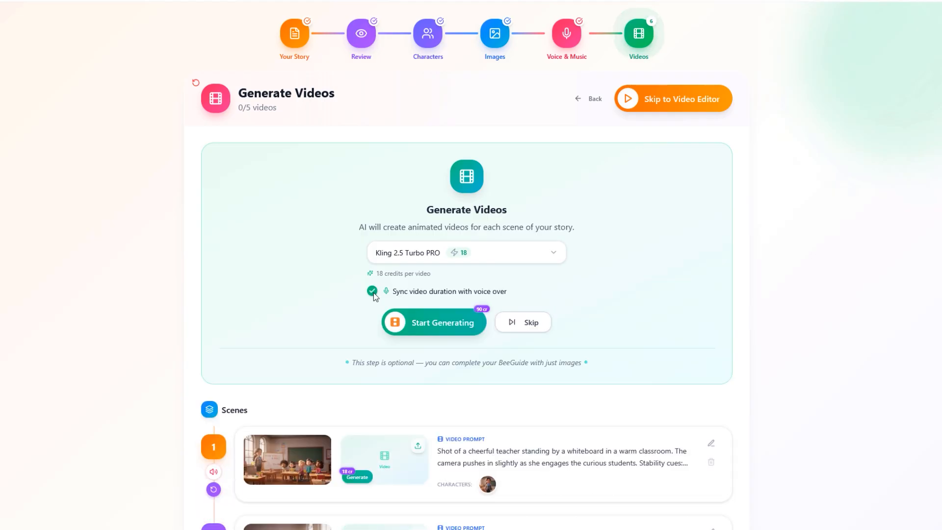
click(372, 291)
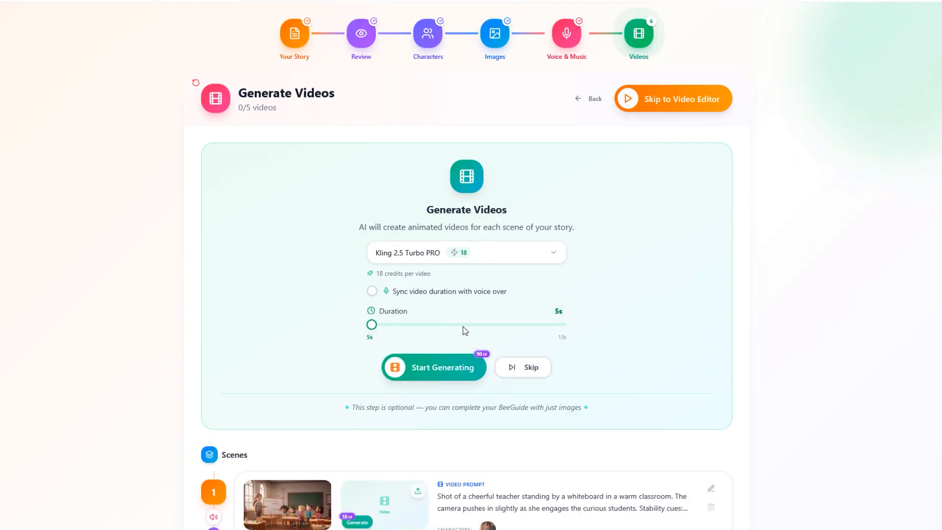
click(547, 325)
click(397, 324)
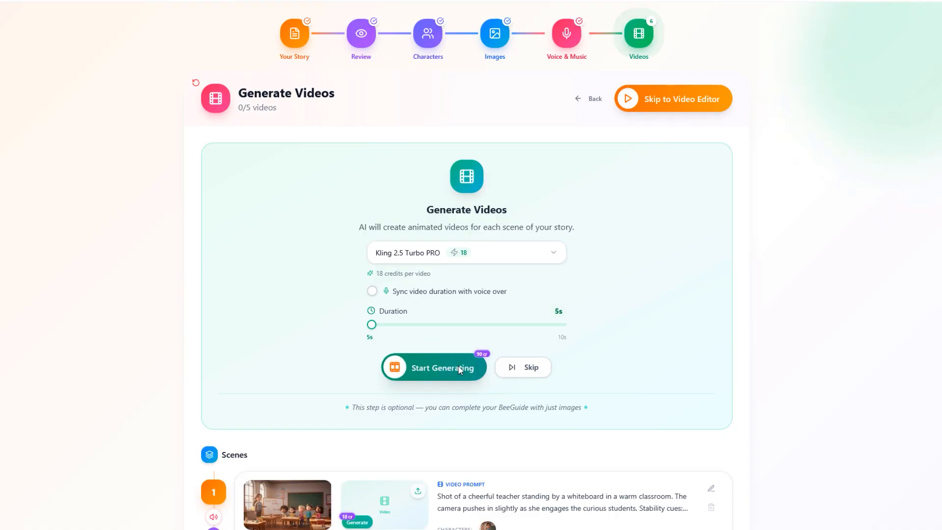
mouse_move(483, 354)
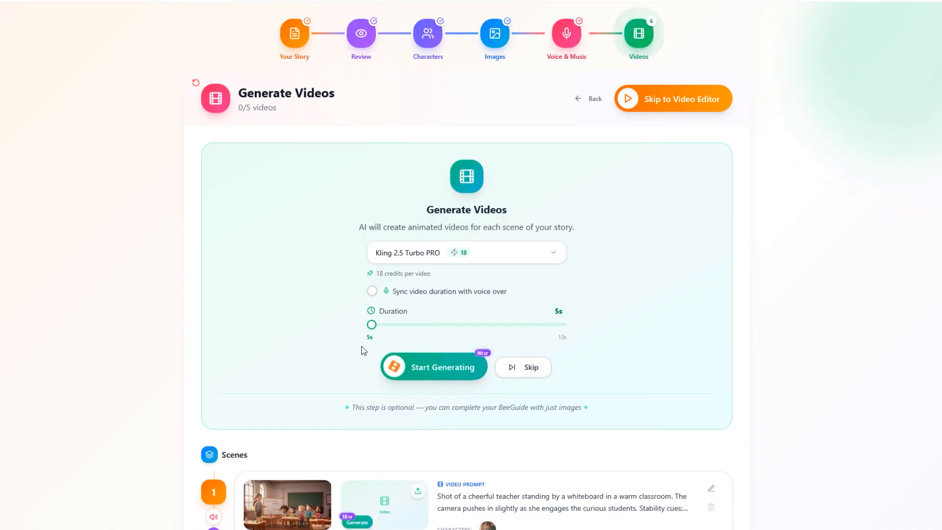
- Review scene 1's individual video generation options, including starting image and video model, and close the dialog without generating
scroll(349, 347, down, 8)
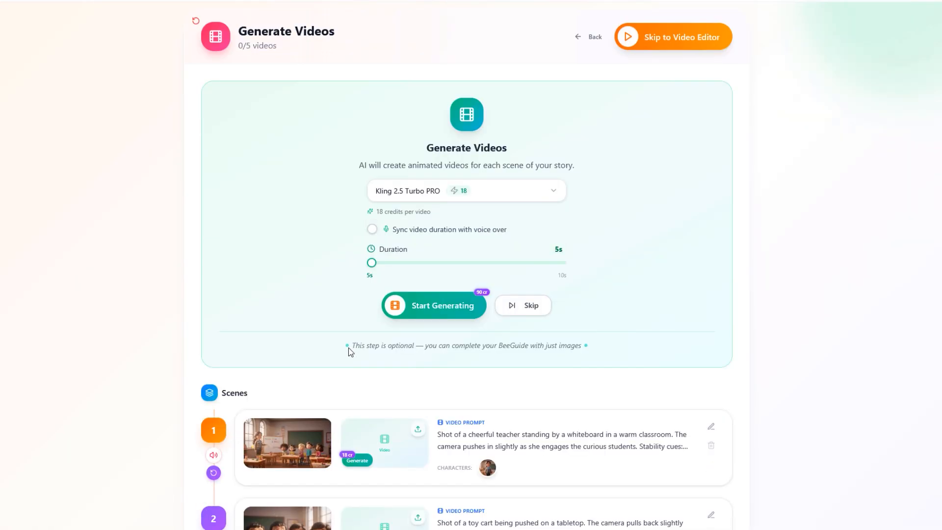
scroll(339, 341, down, 1)
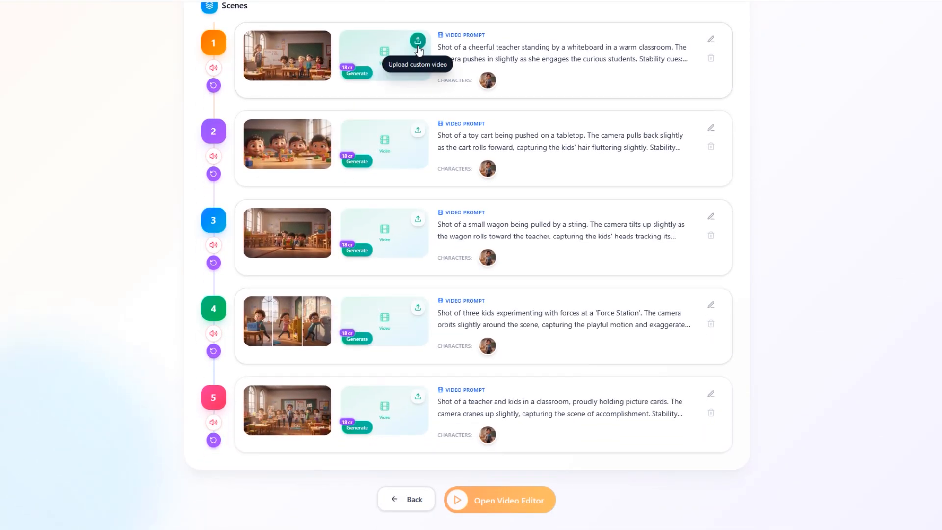
click(360, 73)
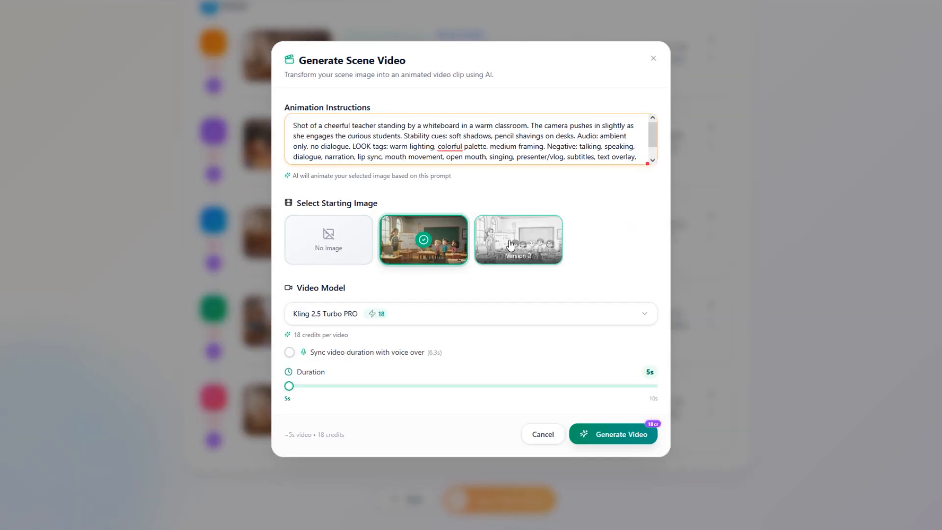
click(399, 319)
click(399, 318)
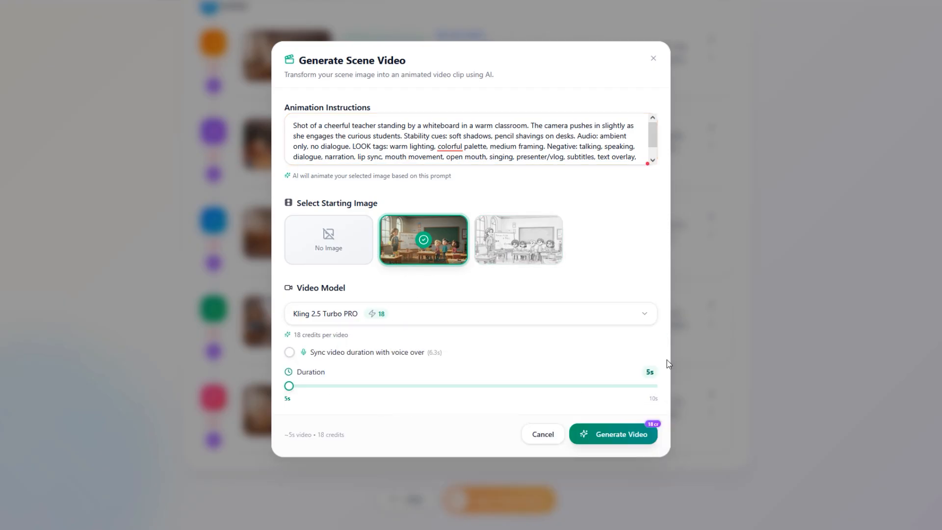
click(708, 346)
- Sync the video duration with the voice over and generate videos for all 5 scenes
scroll(662, 346, up, 5)
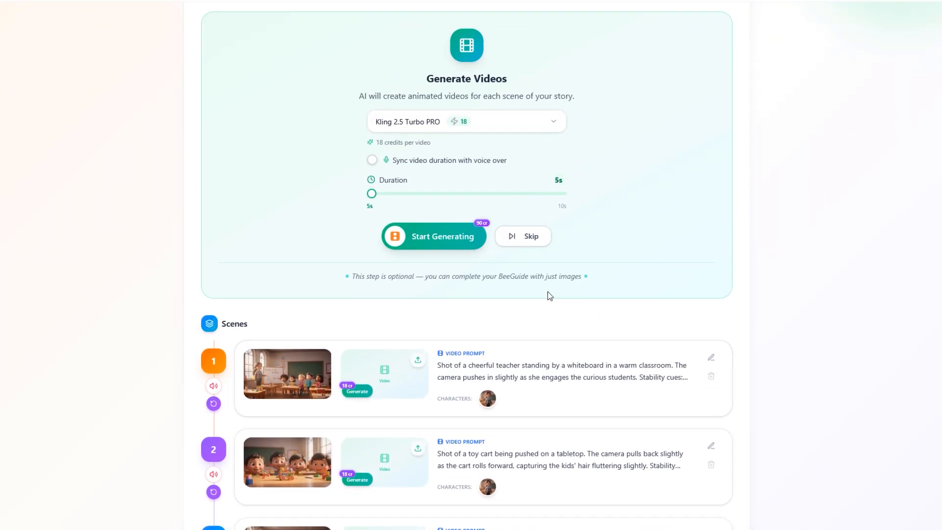
click(416, 166)
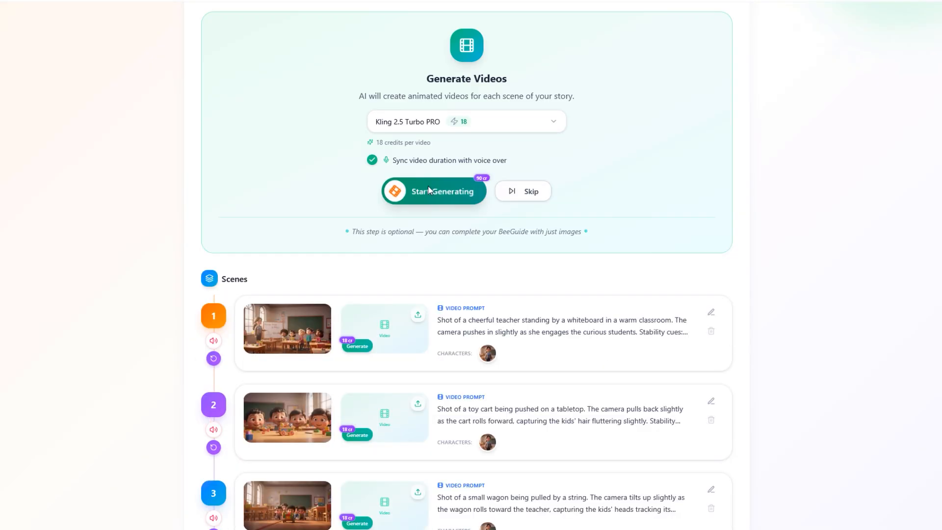
click(429, 186)
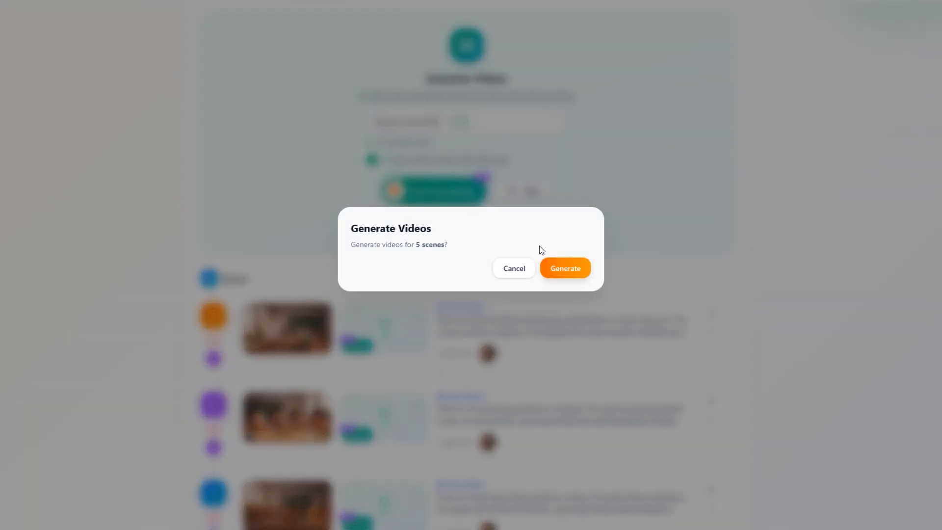
click(562, 268)
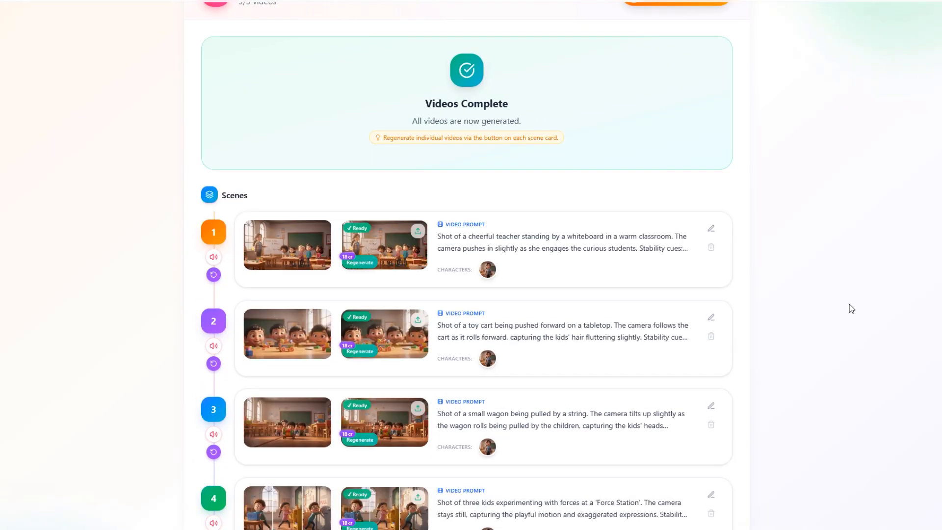
- Preview scene 1's generated video and look over the finished scene clips
click(392, 239)
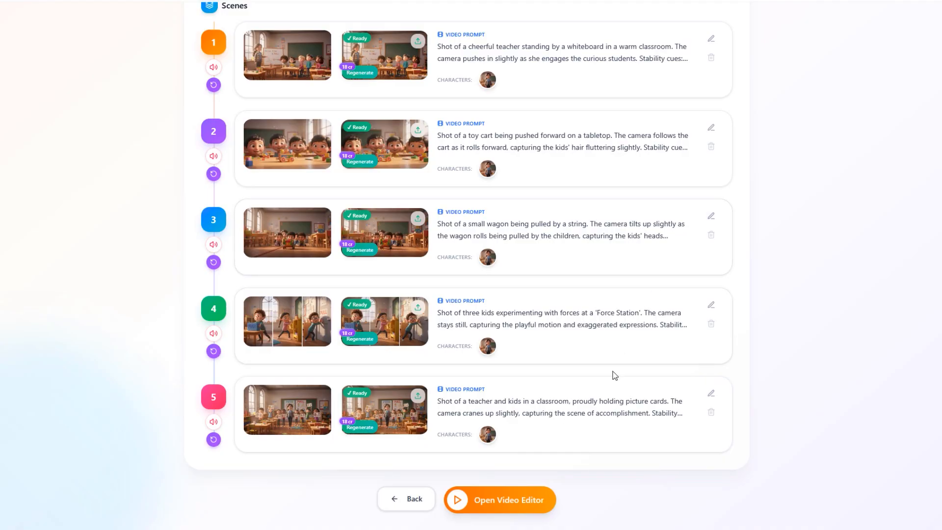
scroll(616, 371, up, 4)
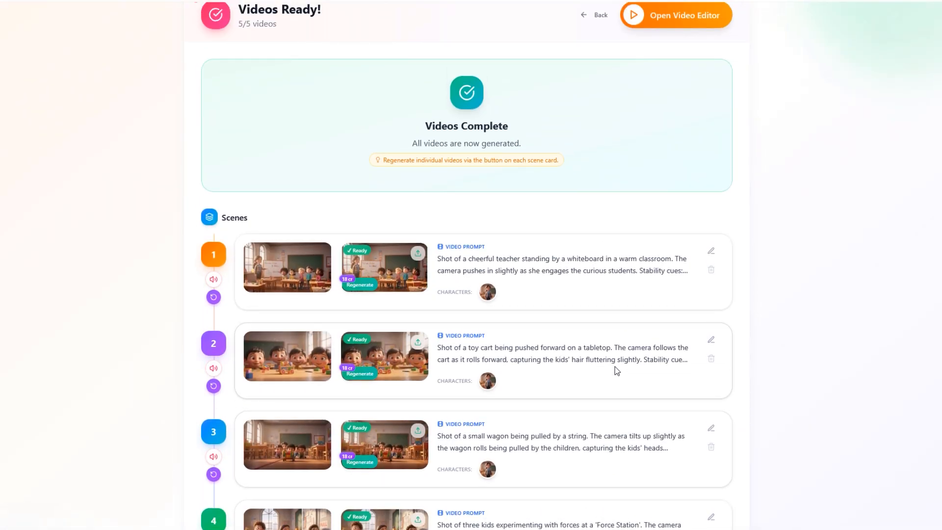
- Look over the five finished scene cards and open the project in the video editor
scroll(617, 371, down, 2)
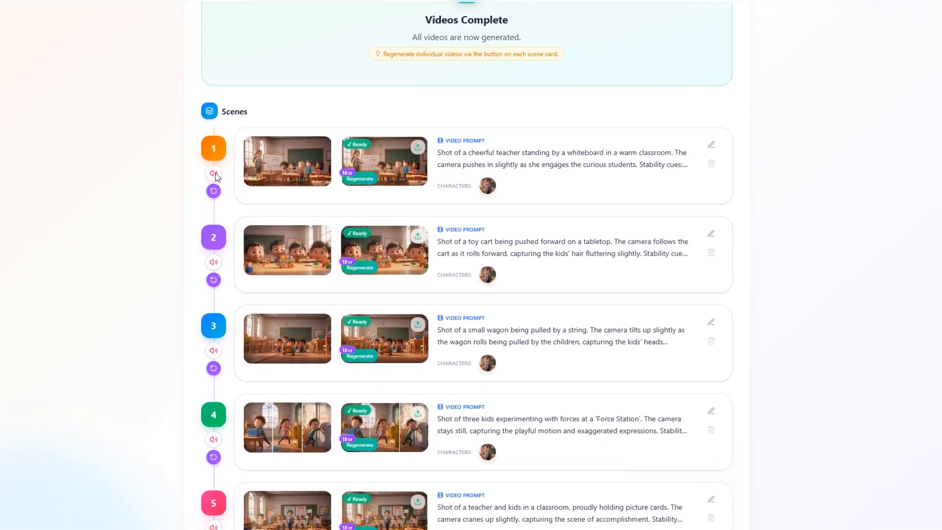
scroll(268, 284, down, 2)
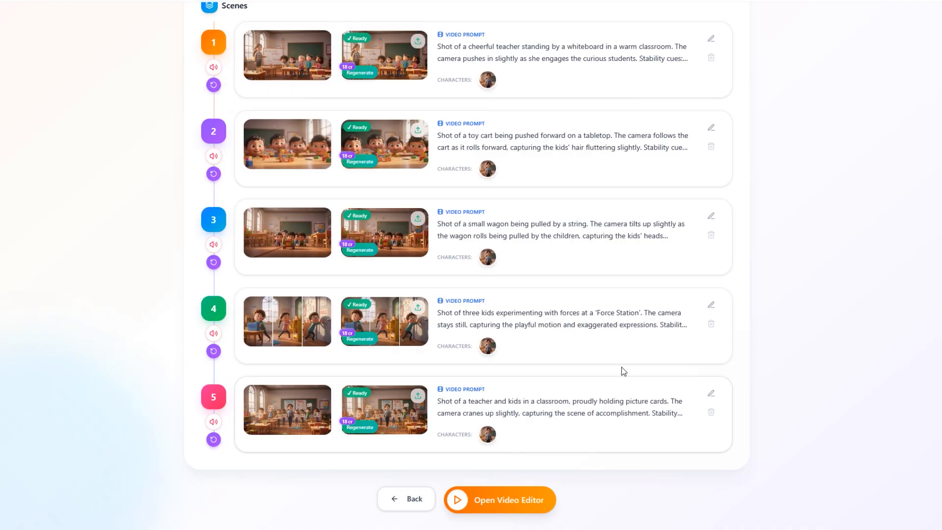
scroll(624, 371, up, 6)
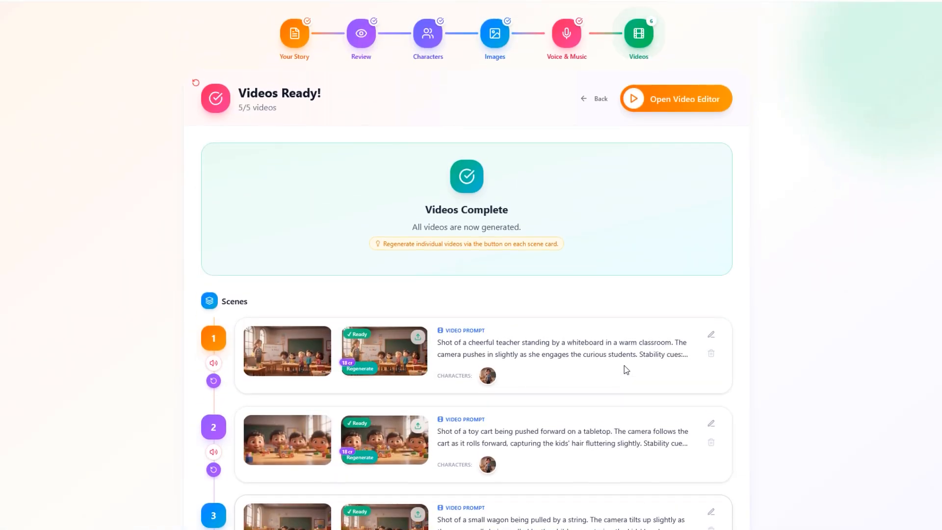
click(652, 107)
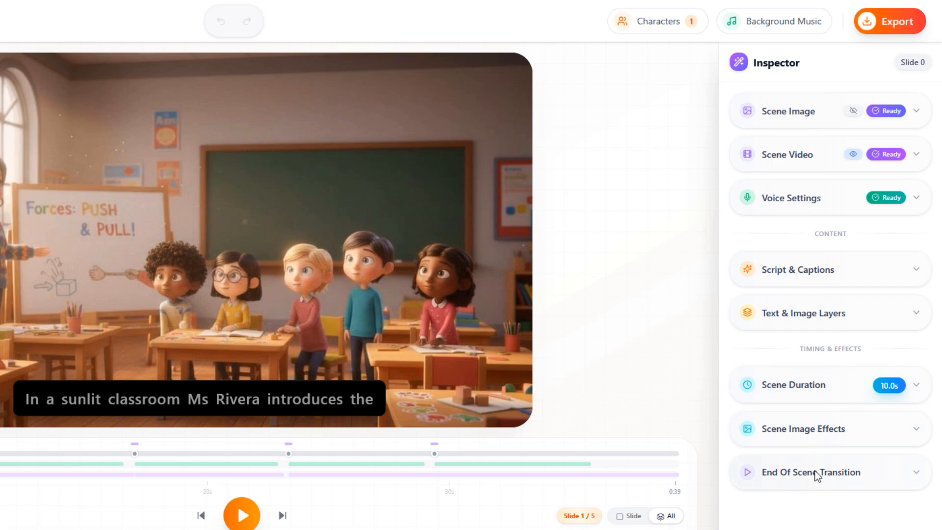
- Export the video at 1080p, 60 FPS and Ultra quality, and open the finished export for playback
click(883, 28)
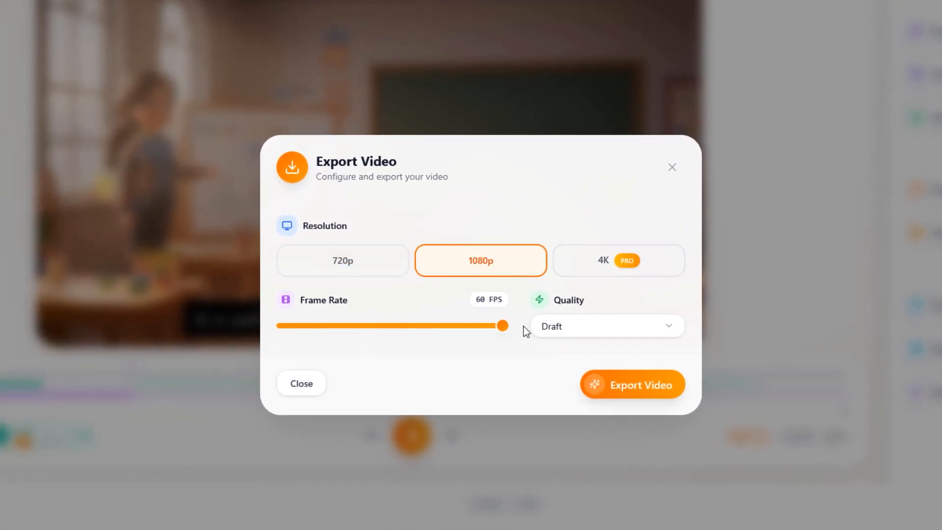
click(567, 327)
click(576, 444)
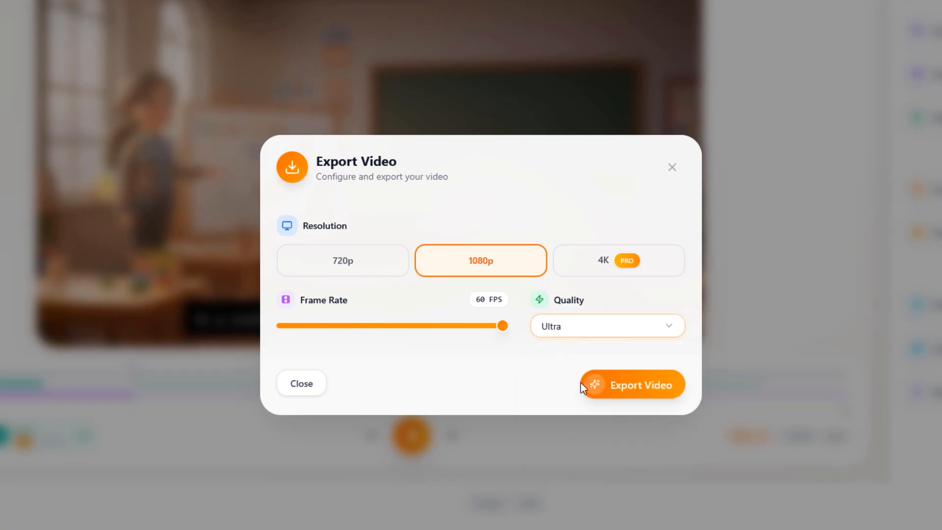
click(618, 385)
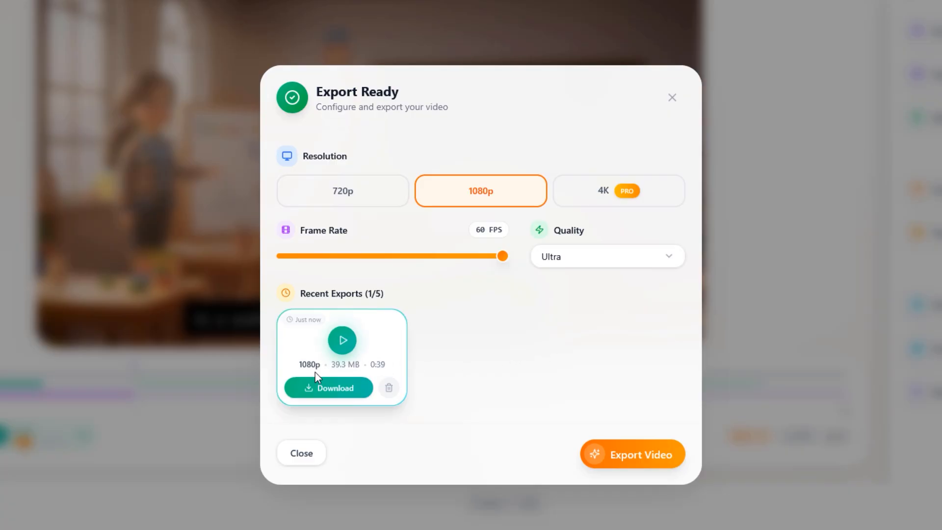
click(336, 347)
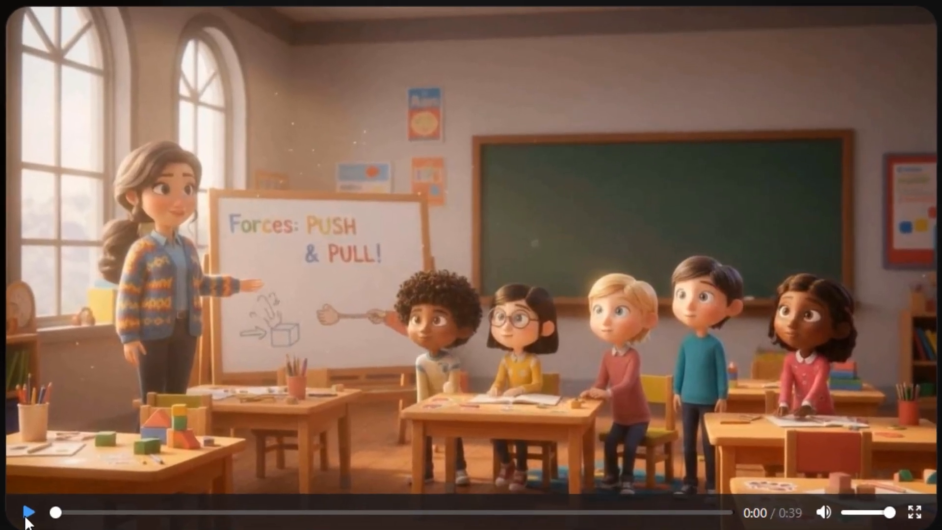